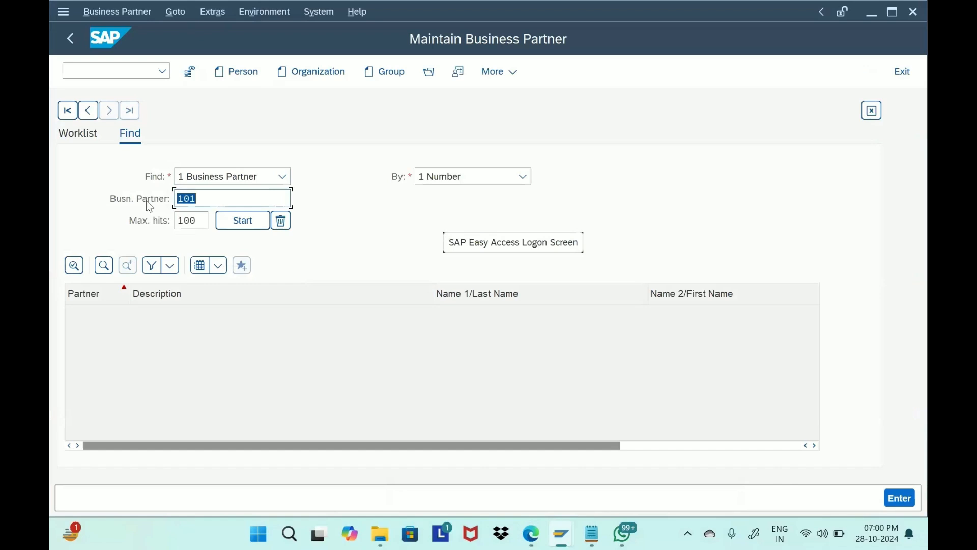
# Search for the Apple business partner by its entered number and display it in the role FLCU01 Customer
pyautogui.click(234, 221)
pyautogui.doubleClick(160, 319)
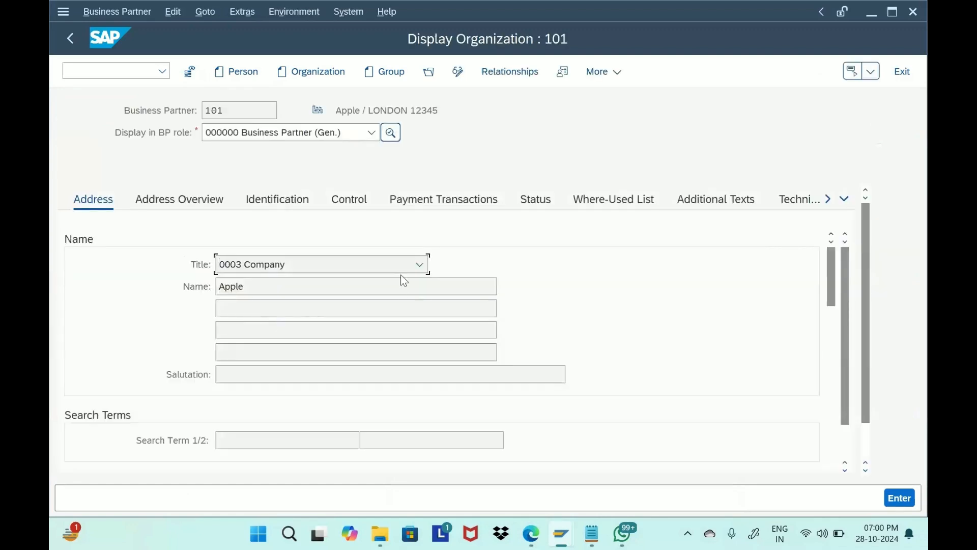
pyautogui.click(374, 133)
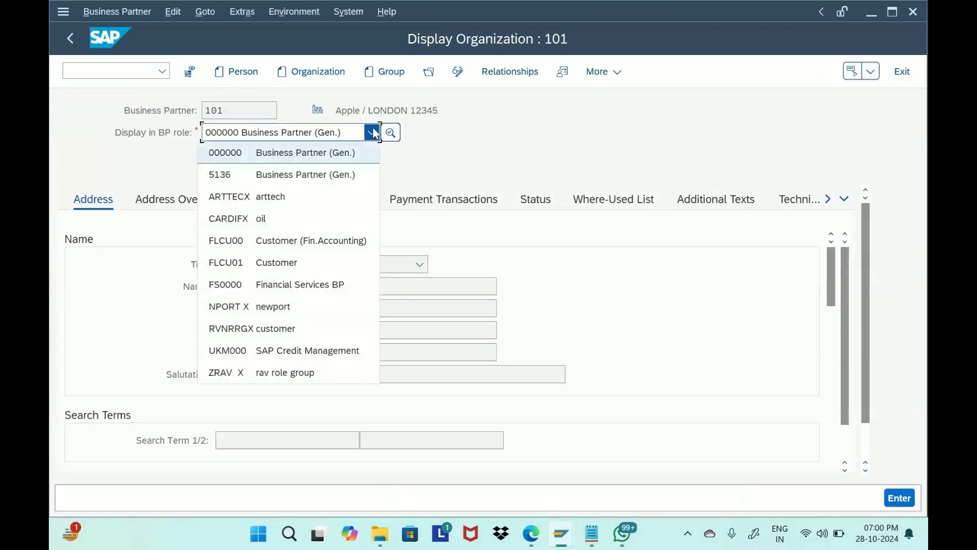
pyautogui.click(252, 263)
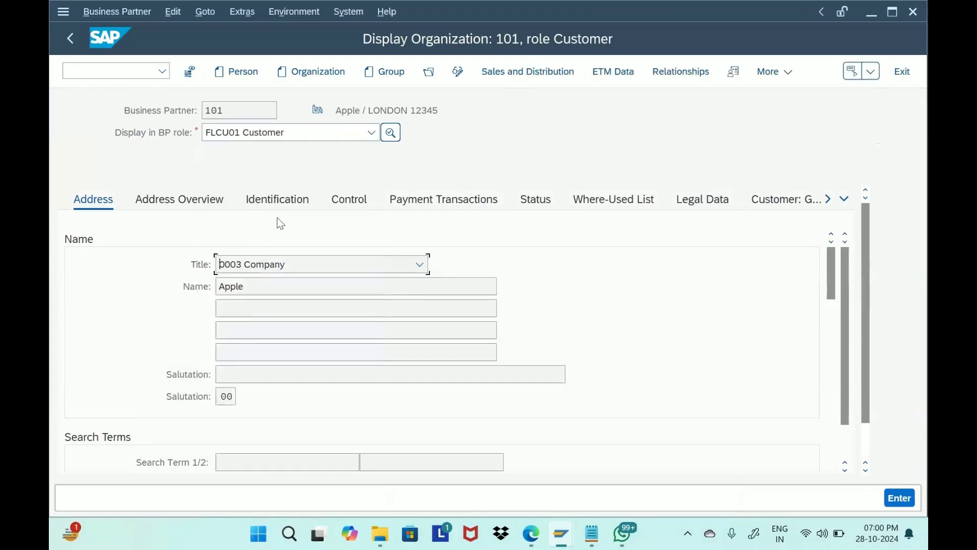
# Examine the Forwarding Agent entry in the Partner Functions of Apple's sales and distribution data, and leave the record
pyautogui.click(504, 74)
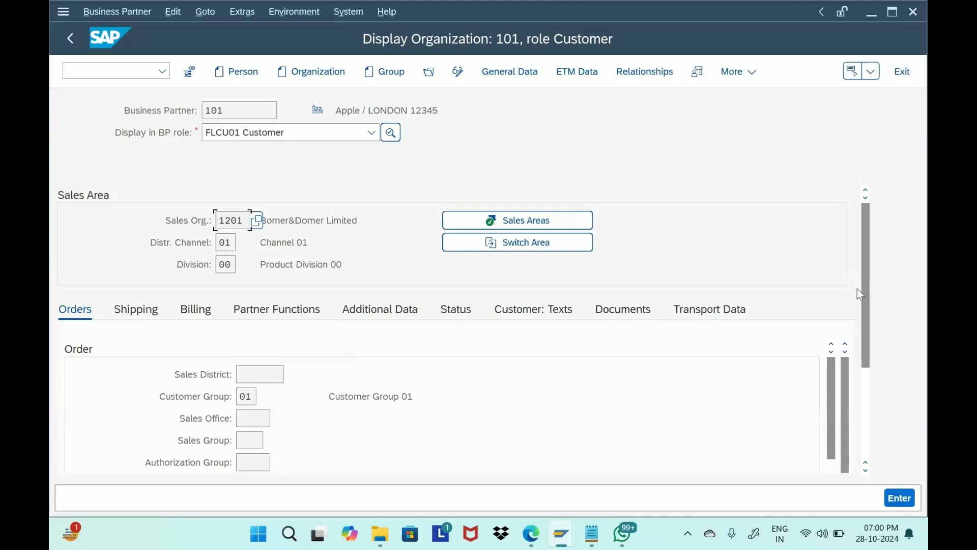
pyautogui.click(301, 313)
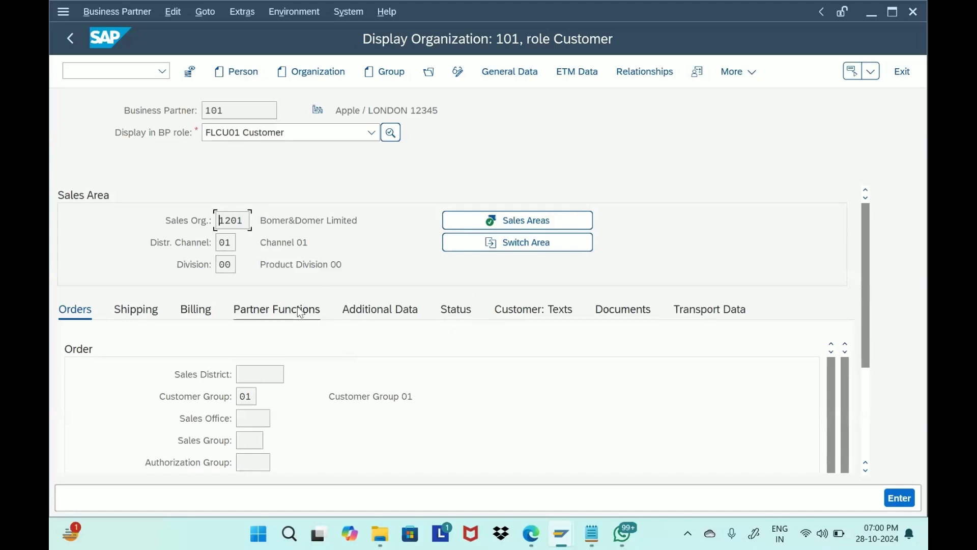
pyautogui.moveTo(863, 291); pyautogui.dragTo(863, 316)
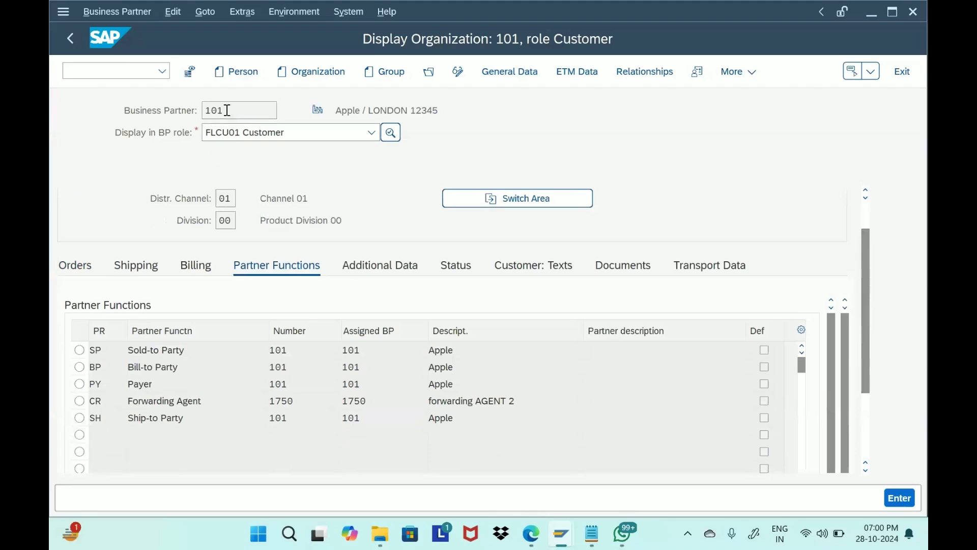
pyautogui.doubleClick(111, 349)
pyautogui.moveTo(298, 401); pyautogui.dragTo(246, 405)
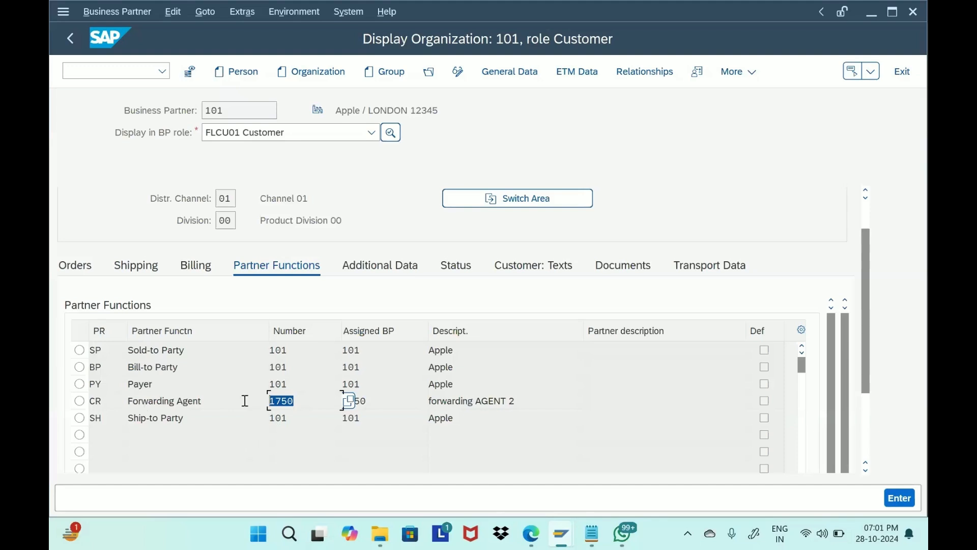
pyautogui.click(301, 403)
pyautogui.moveTo(301, 403); pyautogui.dragTo(248, 404)
pyautogui.click(68, 37)
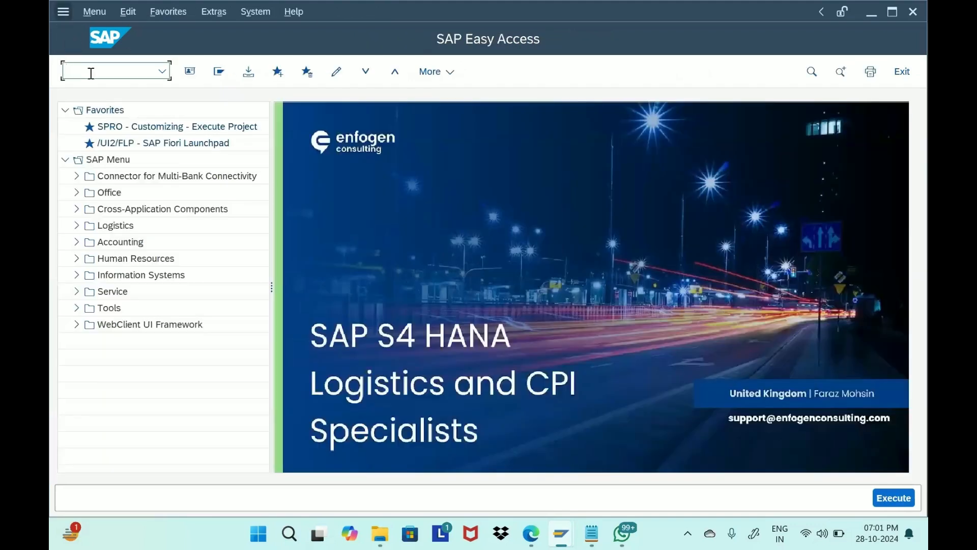
# Start transaction bp again and search for the forwarding agent by its business partner number
pyautogui.click(90, 72)
pyautogui.write('bp')
pyautogui.press('Return')
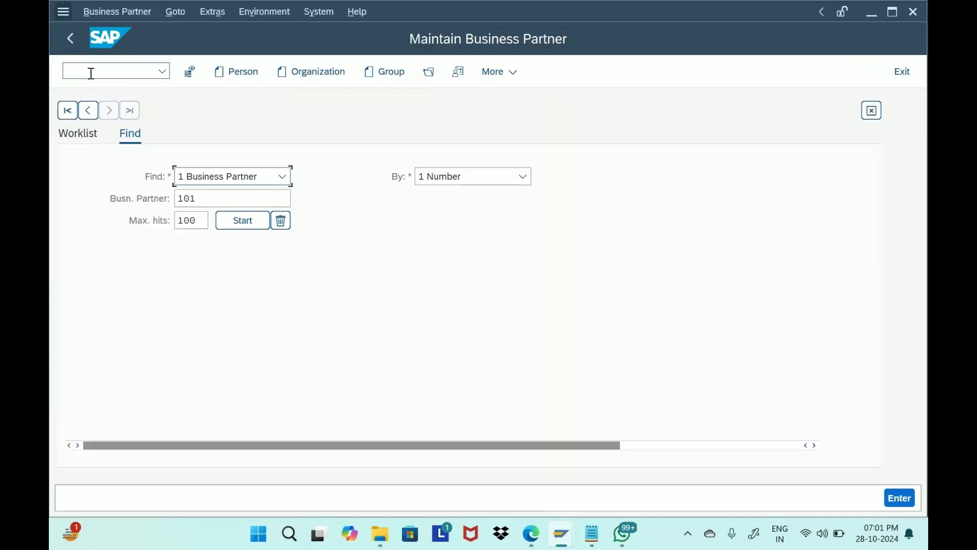
pyautogui.moveTo(198, 194); pyautogui.dragTo(136, 213)
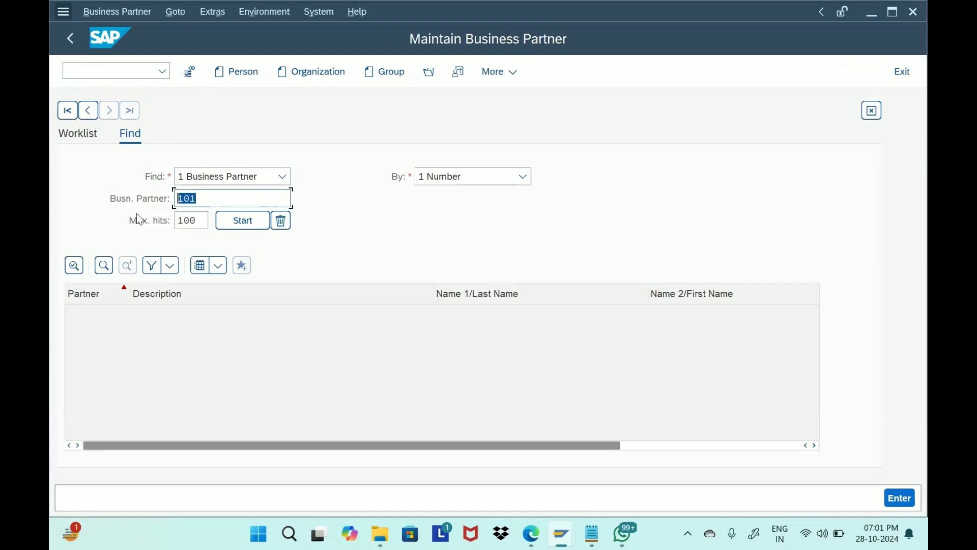
pyautogui.write('17')
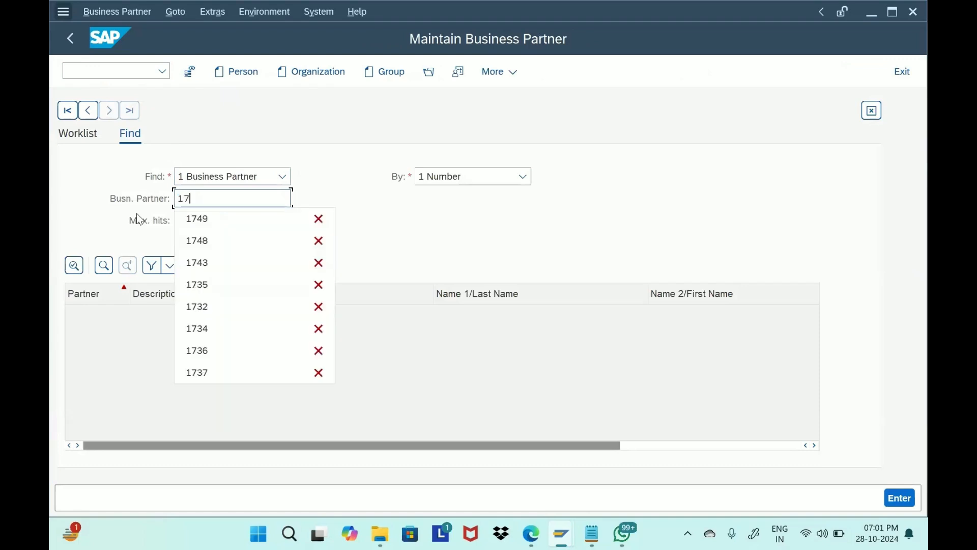
pyautogui.write('48')
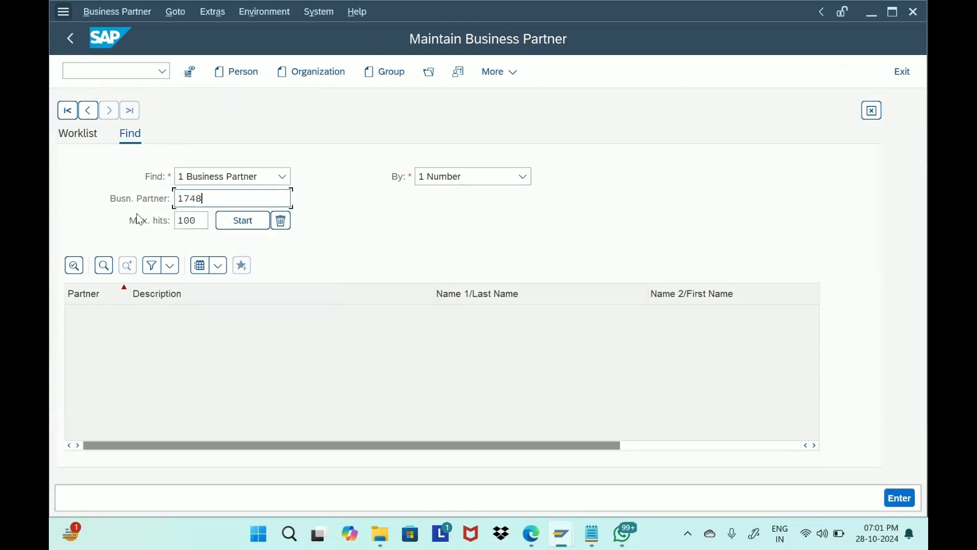
pyautogui.press('Return')
# Search for the ship-to business partner by its number and open its record
pyautogui.click(230, 201)
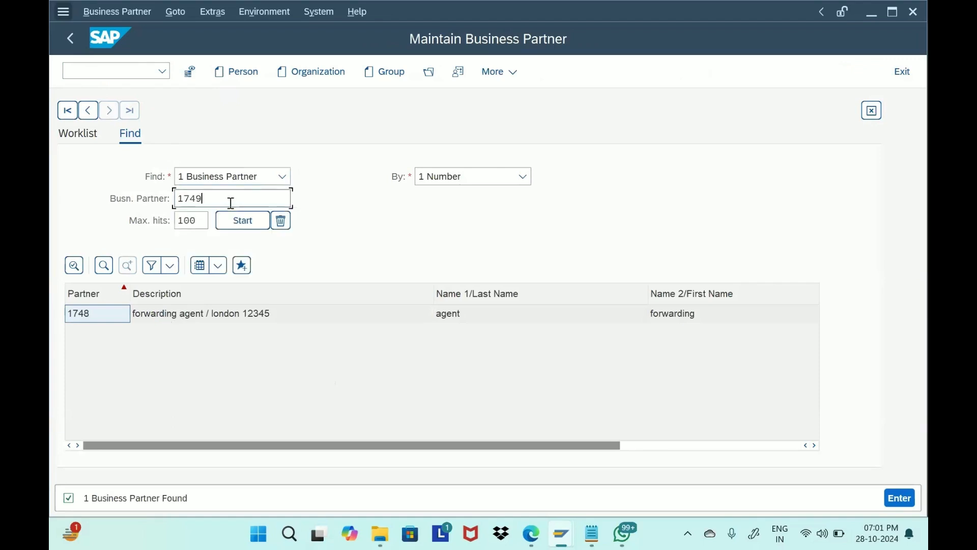
pyautogui.press('BackSpace')
pyautogui.write('9')
pyautogui.press('Return')
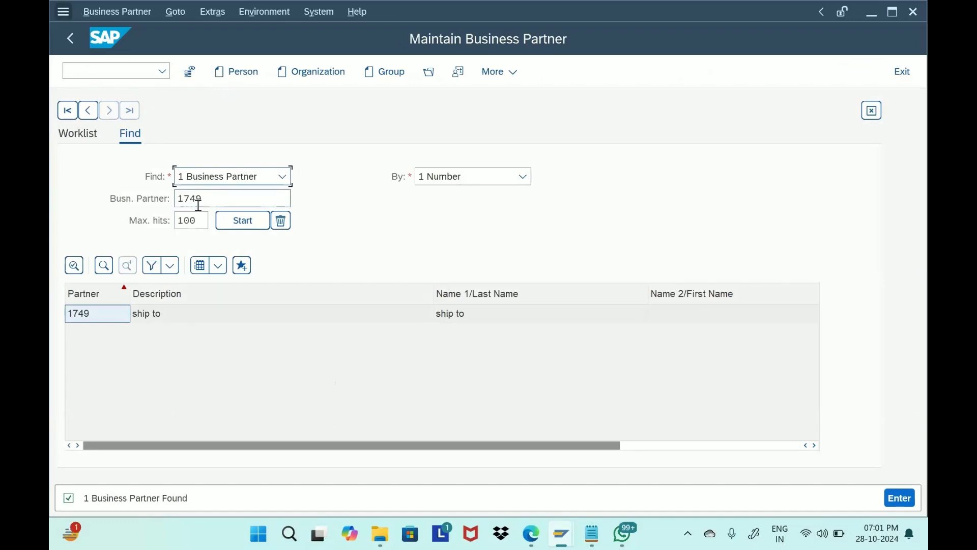
pyautogui.doubleClick(157, 319)
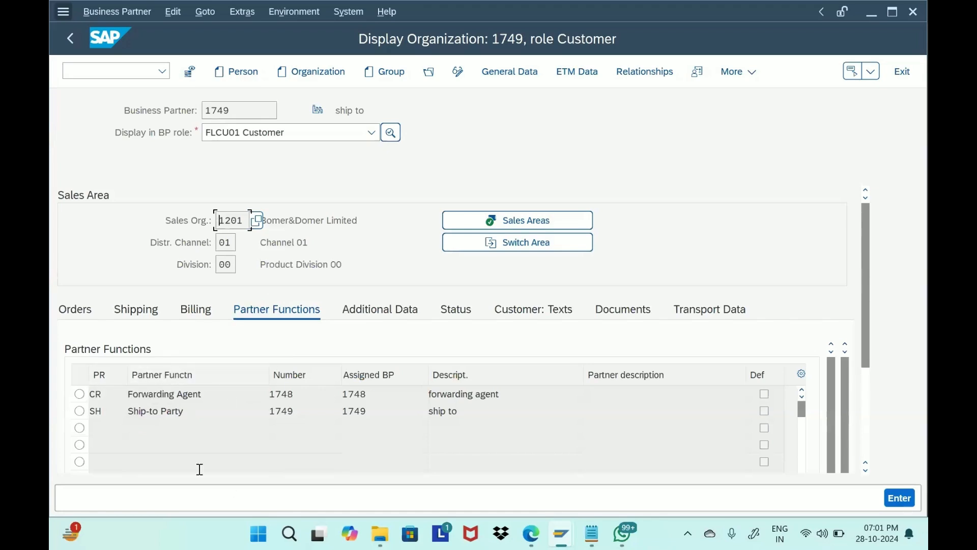
# Examine the CR Forwarding Agent entry and its assigned number in the ship-to partner's Partner Functions
pyautogui.moveTo(102, 393); pyautogui.dragTo(57, 395)
pyautogui.moveTo(218, 394); pyautogui.dragTo(133, 393)
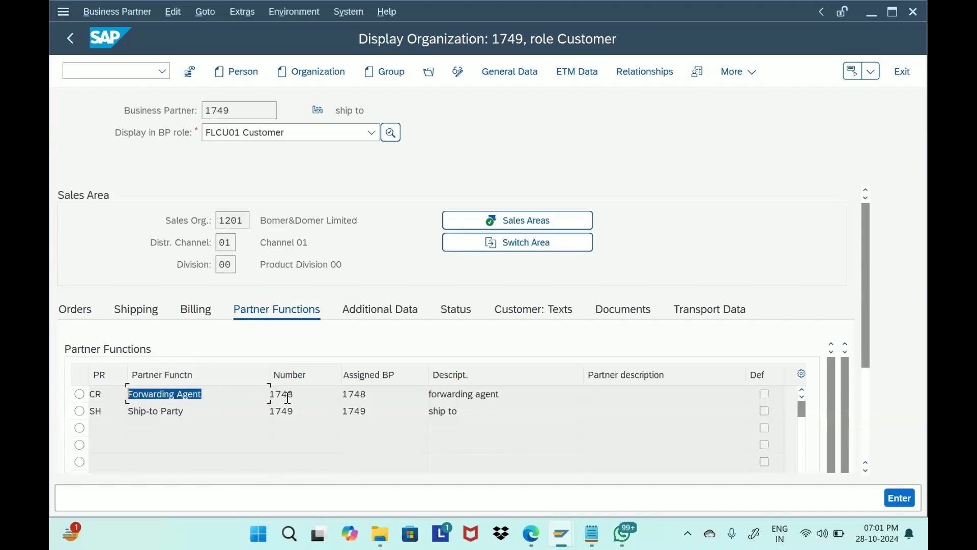
pyautogui.moveTo(308, 395); pyautogui.dragTo(242, 396)
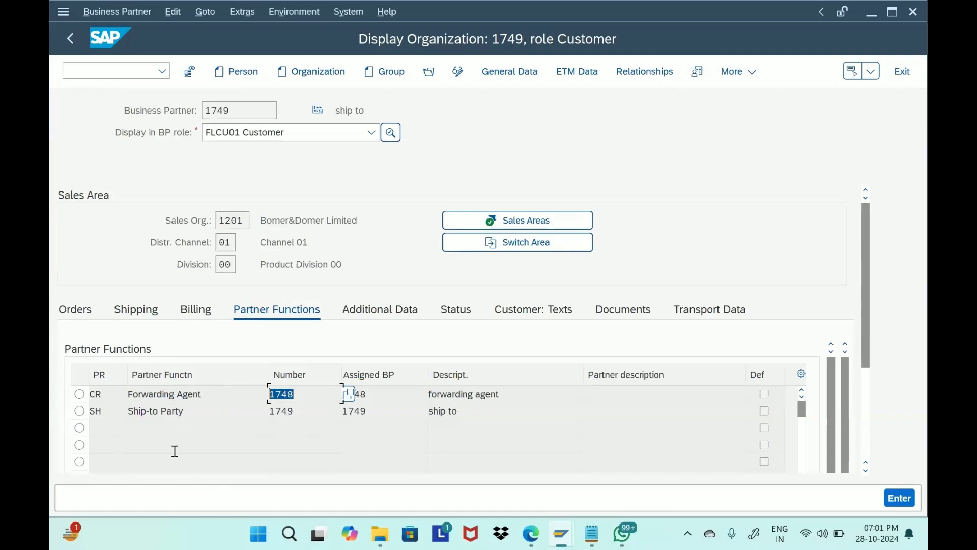
# Switch to the blank Google Sheets spreadsheet and dismiss the pre-built table suggestions
pyautogui.moveTo(534, 544)
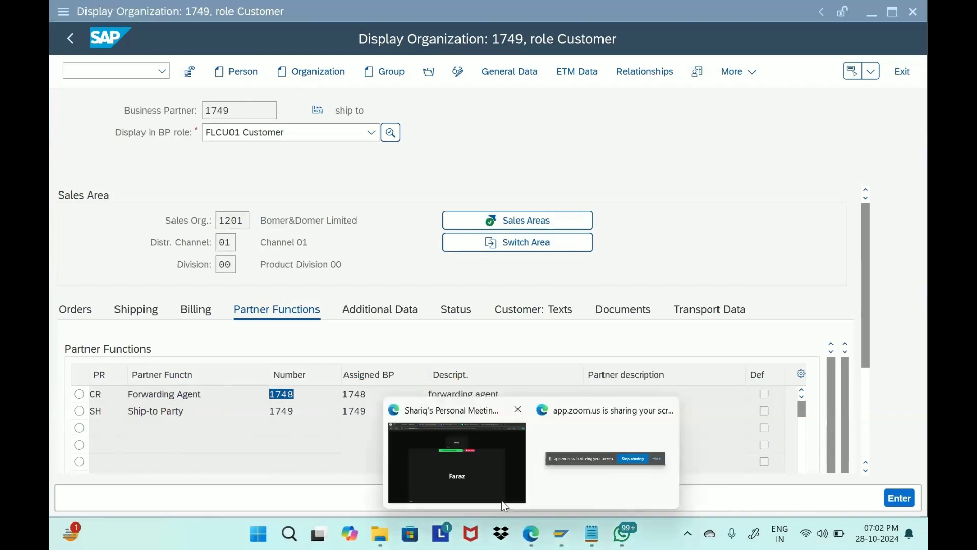
pyautogui.click(457, 458)
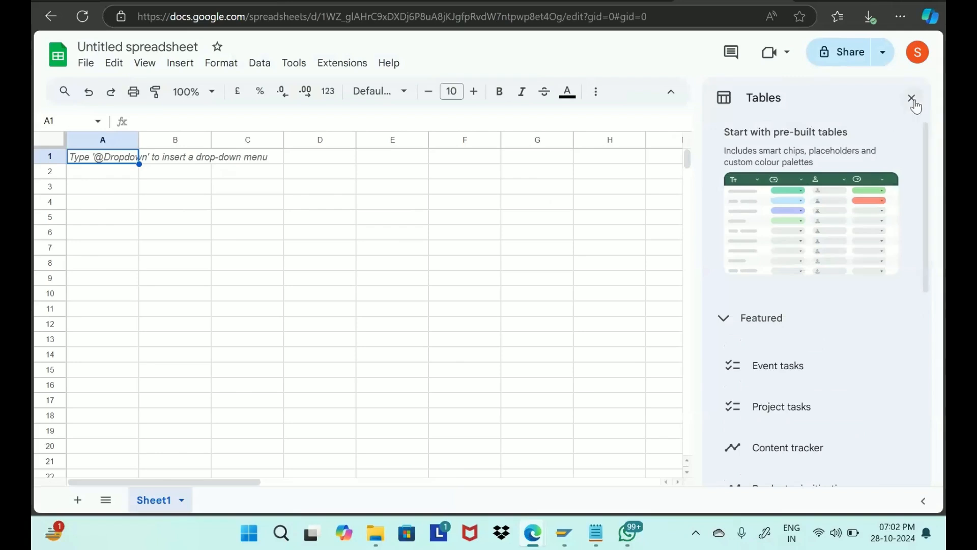
pyautogui.click(911, 98)
# Enter SOLD TO PARTY in A4 of the widened column A and the sold-to party's number in B4
pyautogui.click(120, 205)
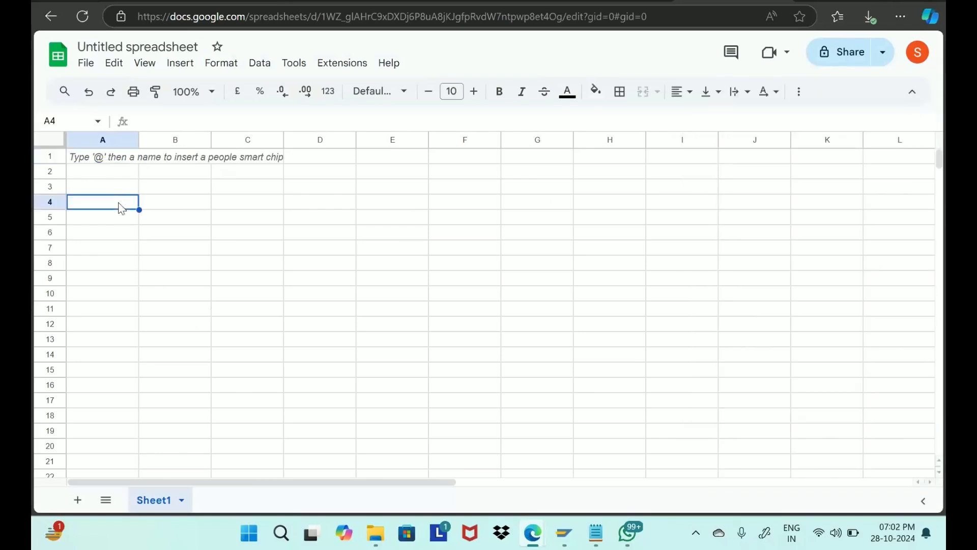
pyautogui.write('SOLD ')
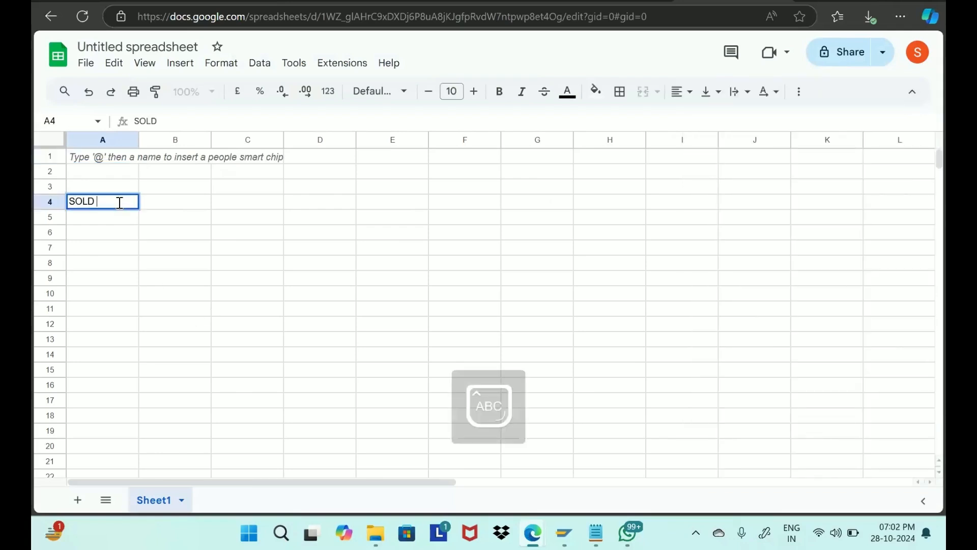
pyautogui.write('TO PARTY')
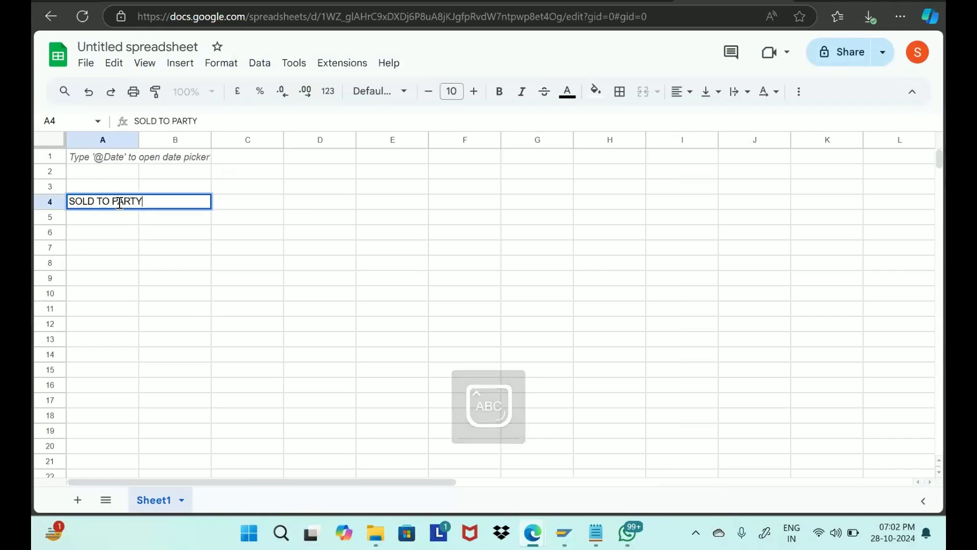
pyautogui.moveTo(139, 143); pyautogui.dragTo(202, 140)
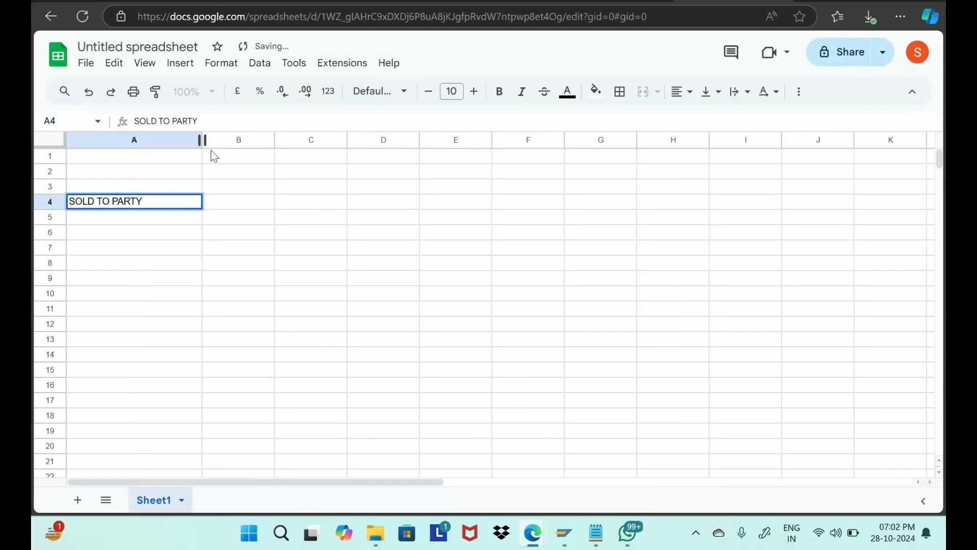
pyautogui.click(236, 201)
pyautogui.write('101')
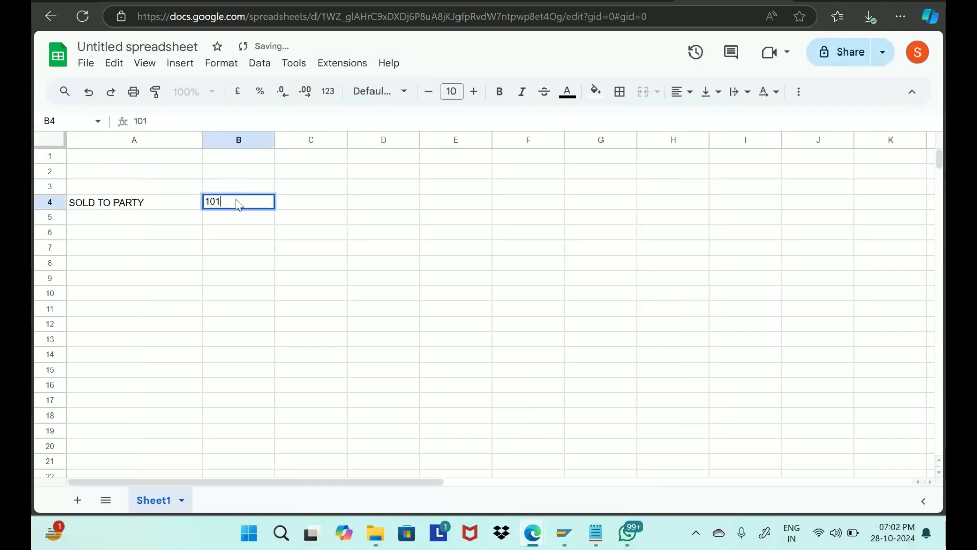
# Enter FWD AGENT in A5 and the sold-to party's forwarding agent number in B5
pyautogui.click(162, 225)
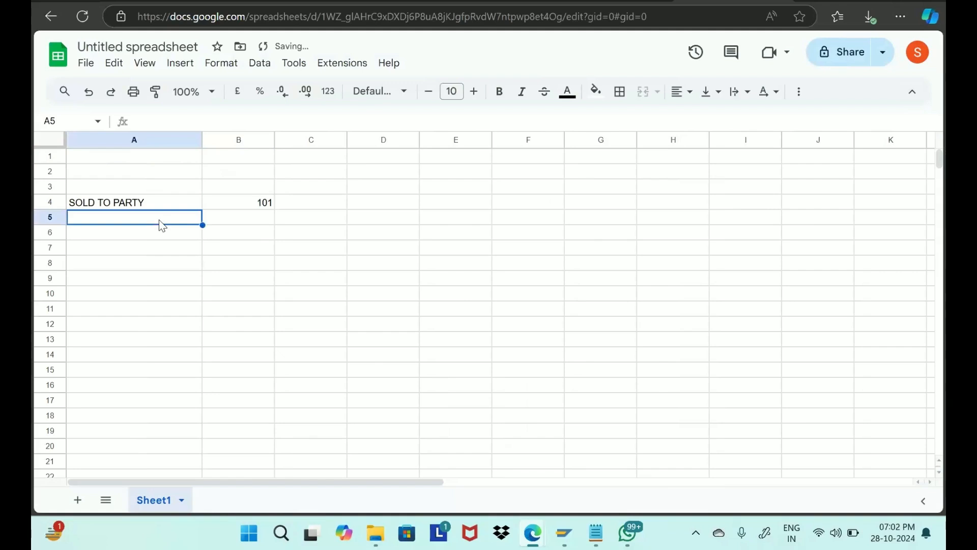
pyautogui.write('F')
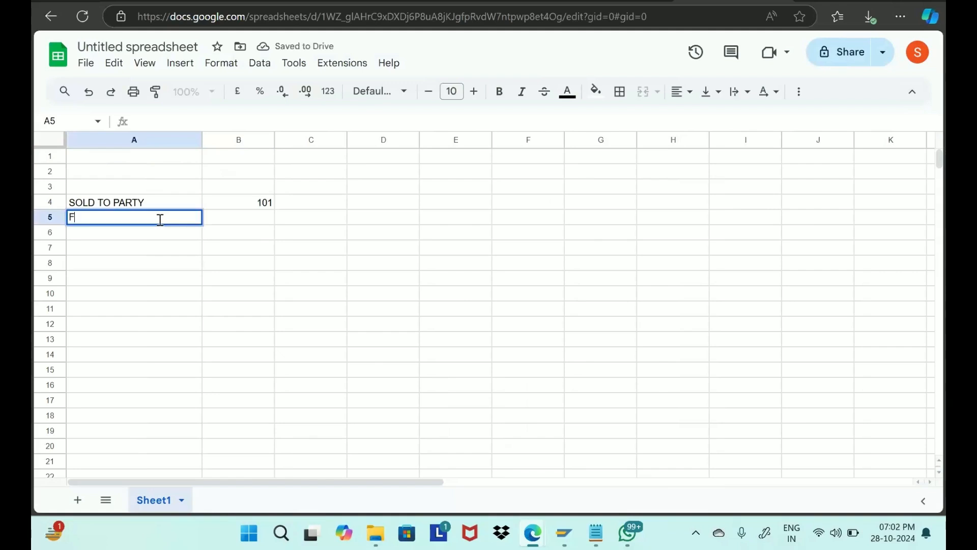
pyautogui.write('WD AGENT')
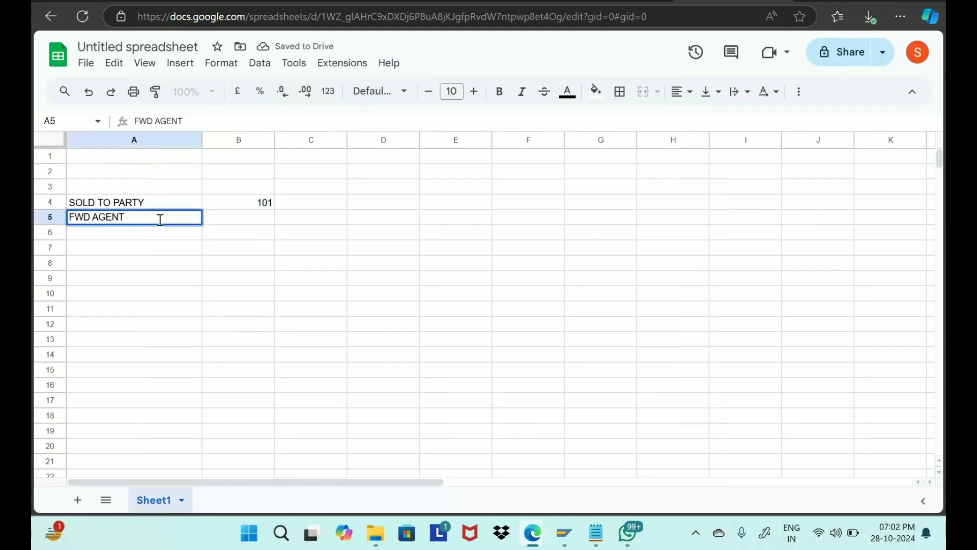
pyautogui.click(247, 219)
pyautogui.write('1750')
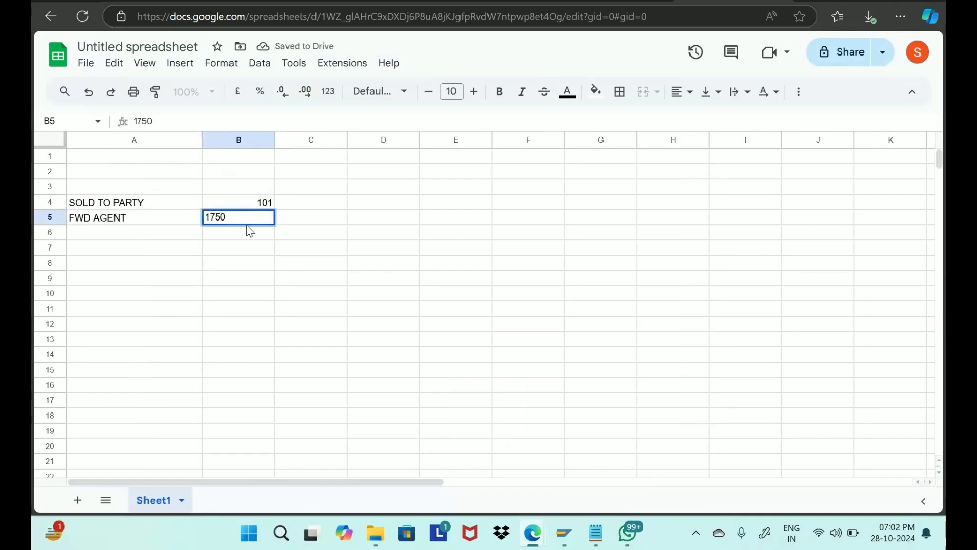
# Fill the sold-to party and forwarding agent cells A4:B5 with bright green
pyautogui.click(96, 204)
pyautogui.moveTo(97, 205); pyautogui.dragTo(237, 216)
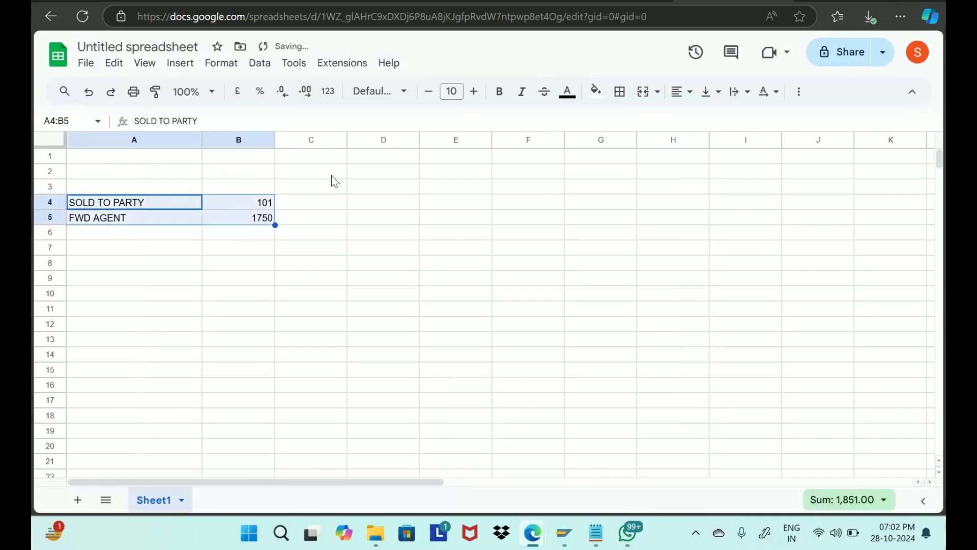
pyautogui.click(597, 92)
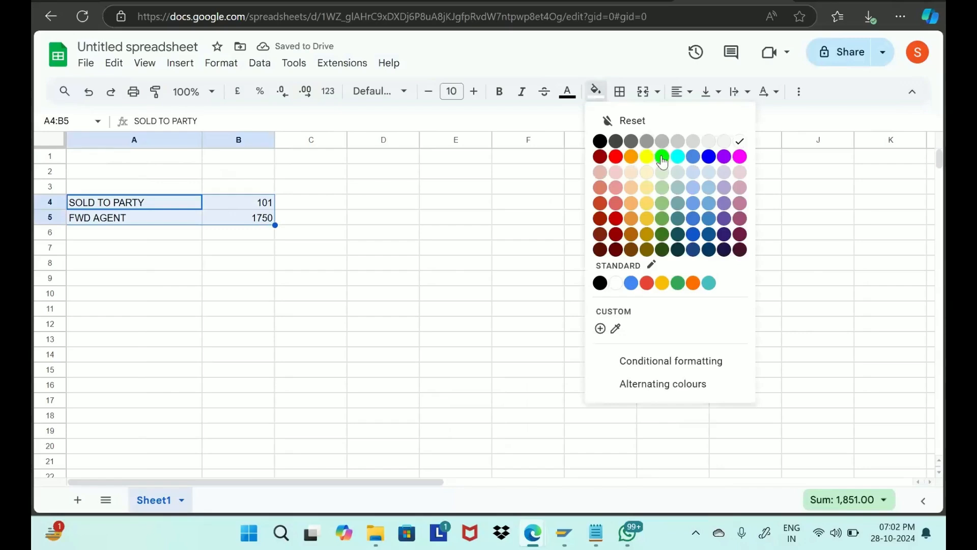
pyautogui.click(662, 158)
pyautogui.click(304, 220)
# Enter SHIP TO PARTY in A7 and the ship-to party's number in B7
pyautogui.click(101, 251)
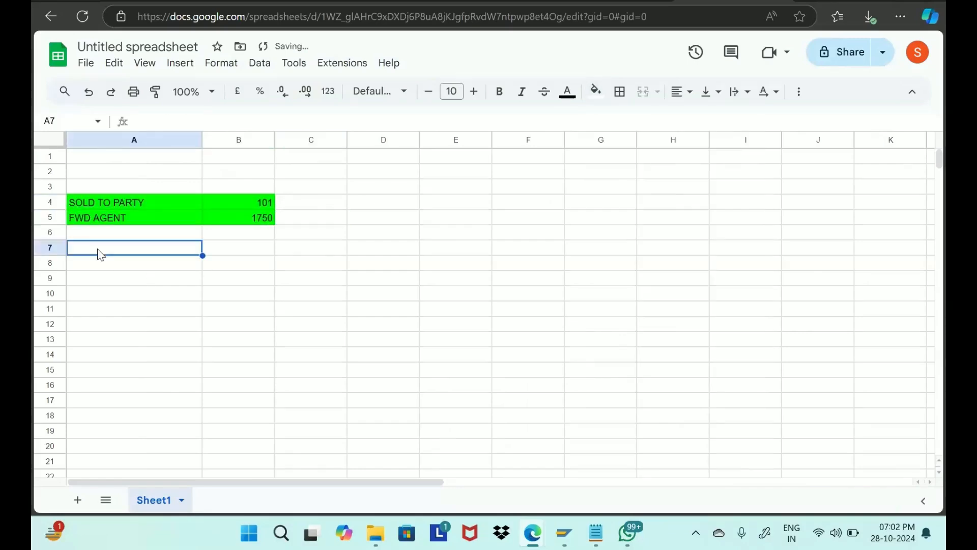
pyautogui.write('SHIP')
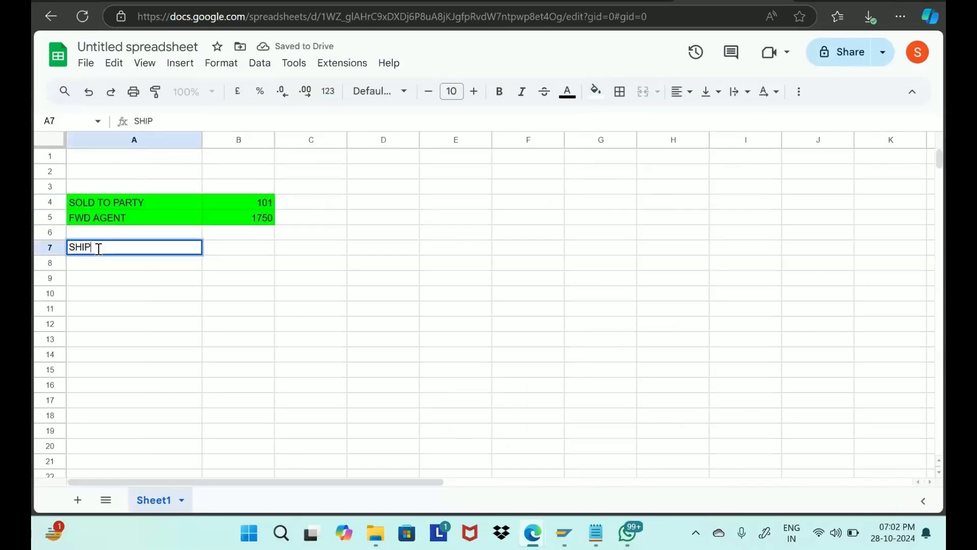
pyautogui.write(' TO PARTY')
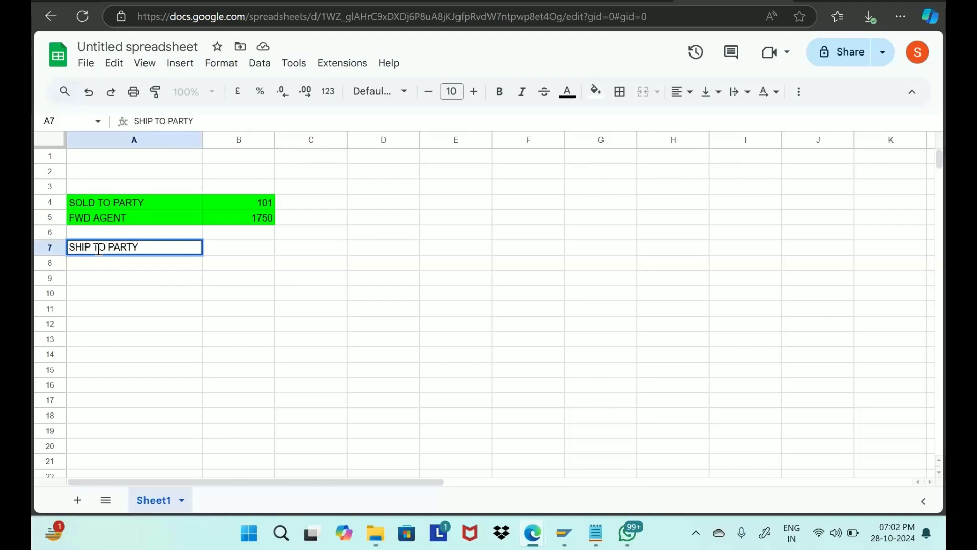
pyautogui.click(241, 256)
pyautogui.write('17')
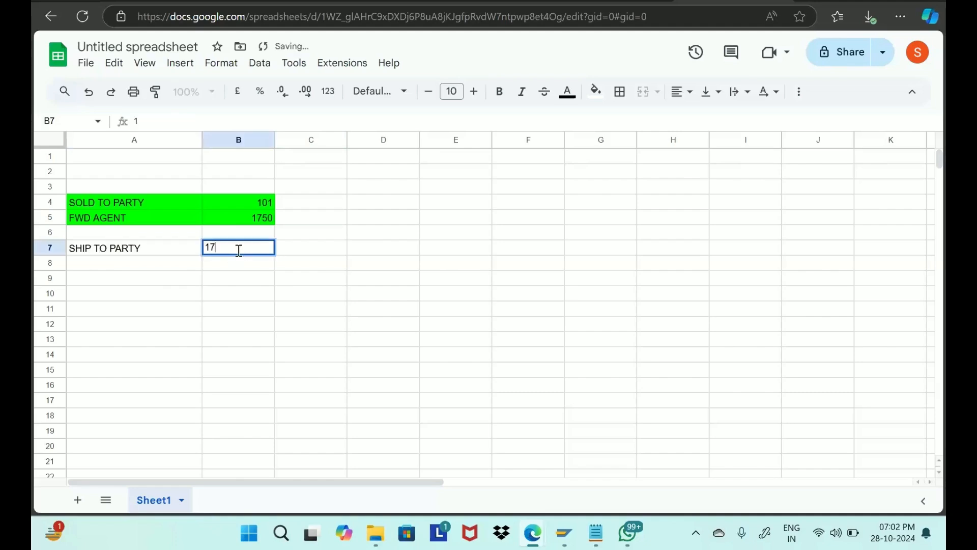
pyautogui.write('49')
# Enter FWD AGENT in A8 and the ship-to party's forwarding agent number in B8
pyautogui.click(131, 265)
pyautogui.write('FWD AGENT')
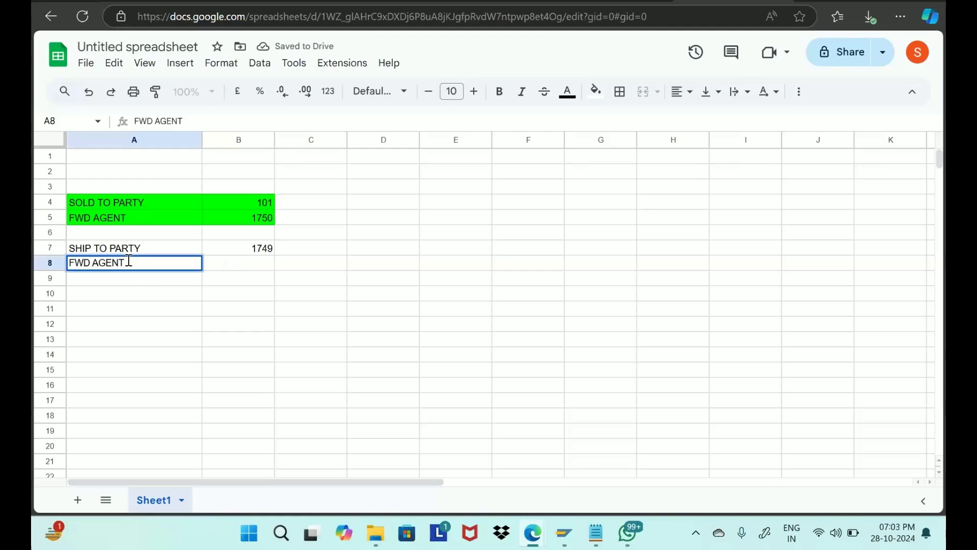
pyautogui.click(242, 265)
pyautogui.write('17')
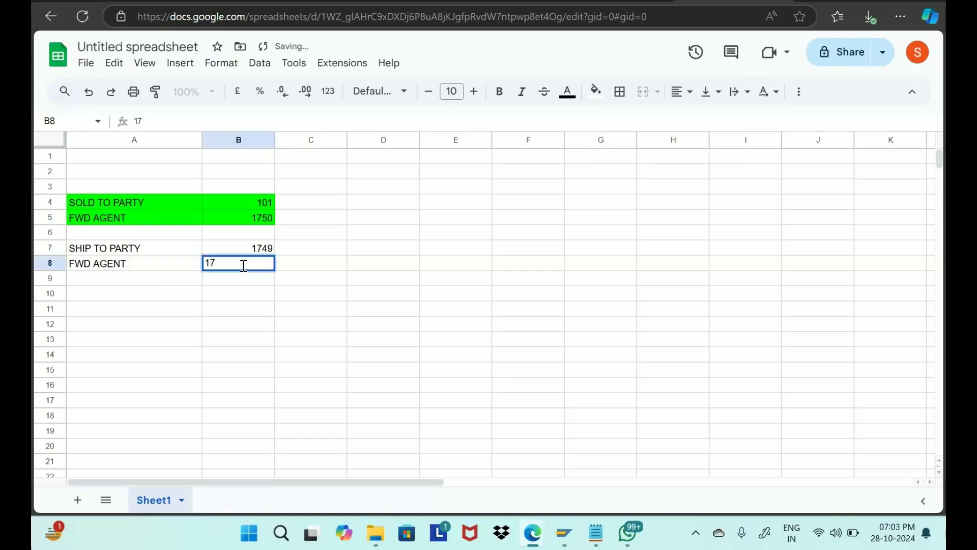
pyautogui.write('48')
# Fill the ship-to party and forwarding agent cells A7:B8 with yellow
pyautogui.moveTo(73, 248); pyautogui.dragTo(256, 267)
pyautogui.click(594, 91)
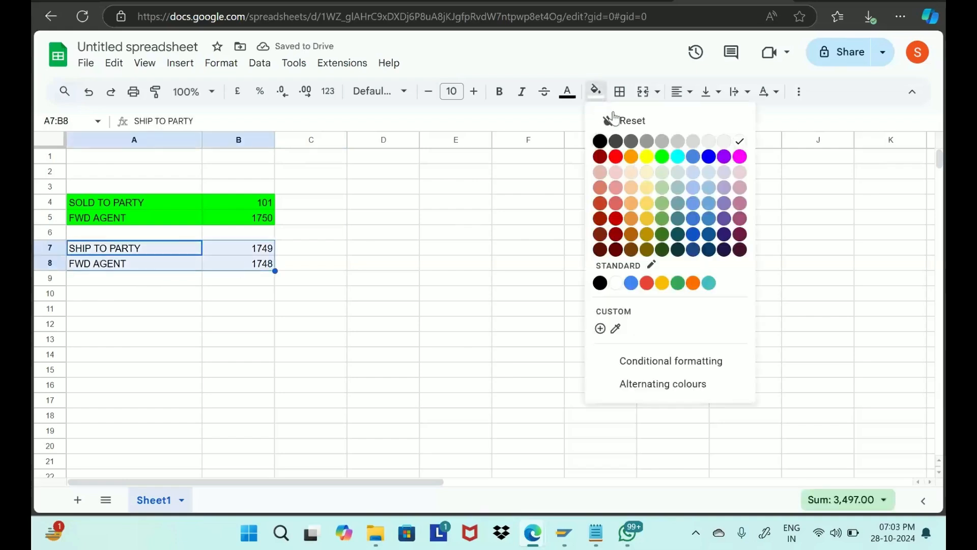
pyautogui.click(646, 156)
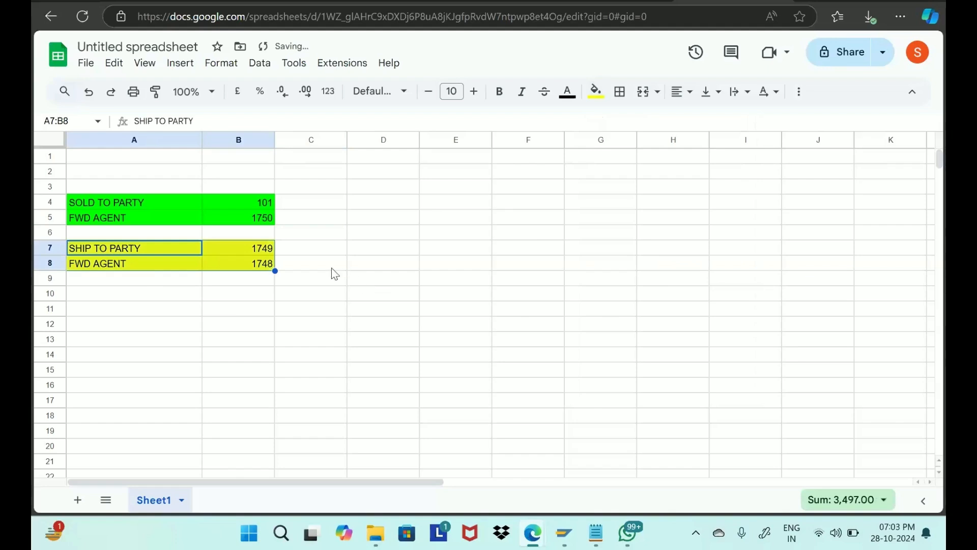
# Switch to SAP, leave the business partner display and start a VA01 sales order of type OR for sales area 1201/01/00
pyautogui.moveTo(564, 533)
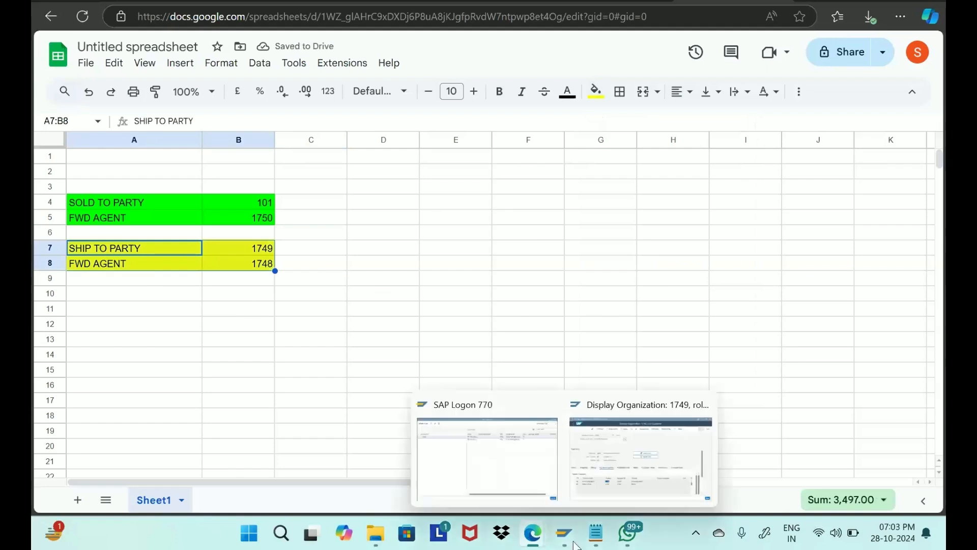
pyautogui.click(618, 438)
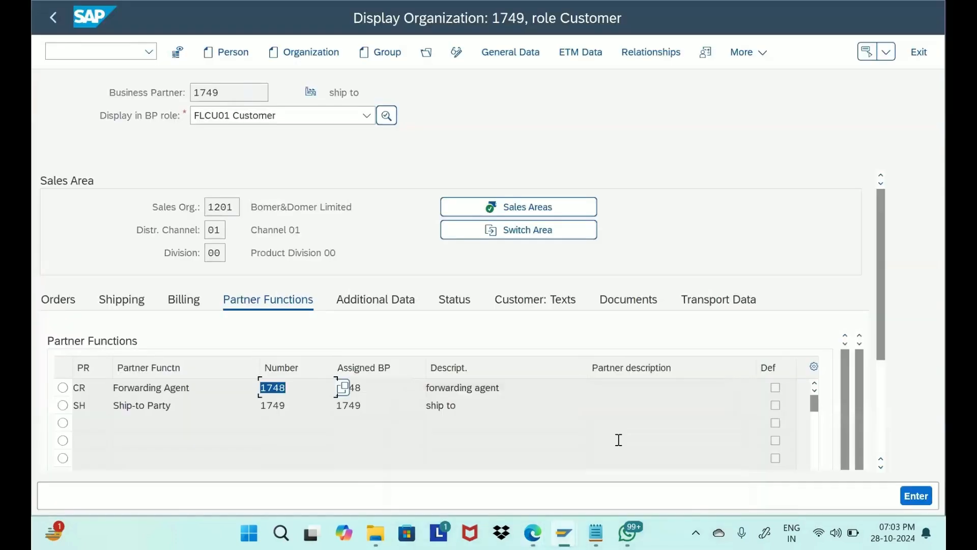
pyautogui.click(55, 20)
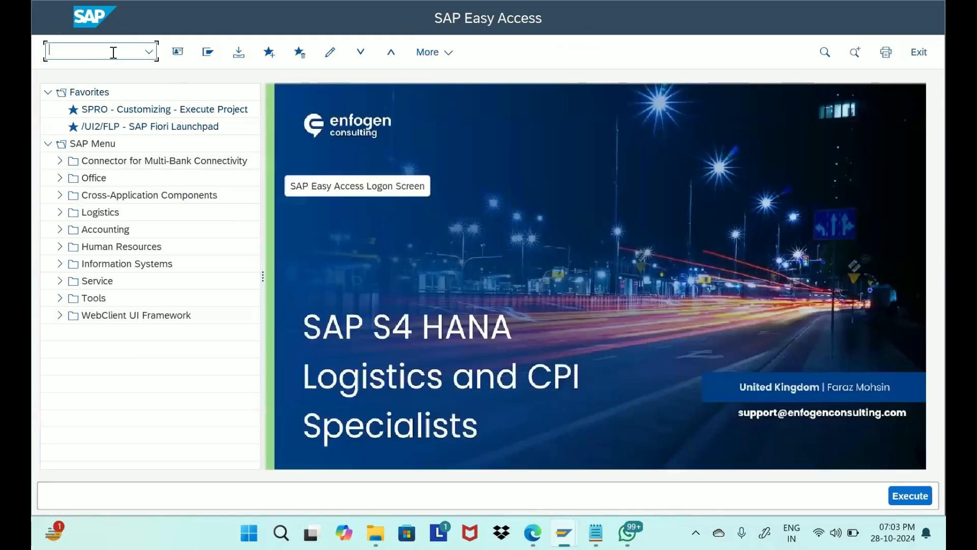
pyautogui.write('va01')
pyautogui.press('Return')
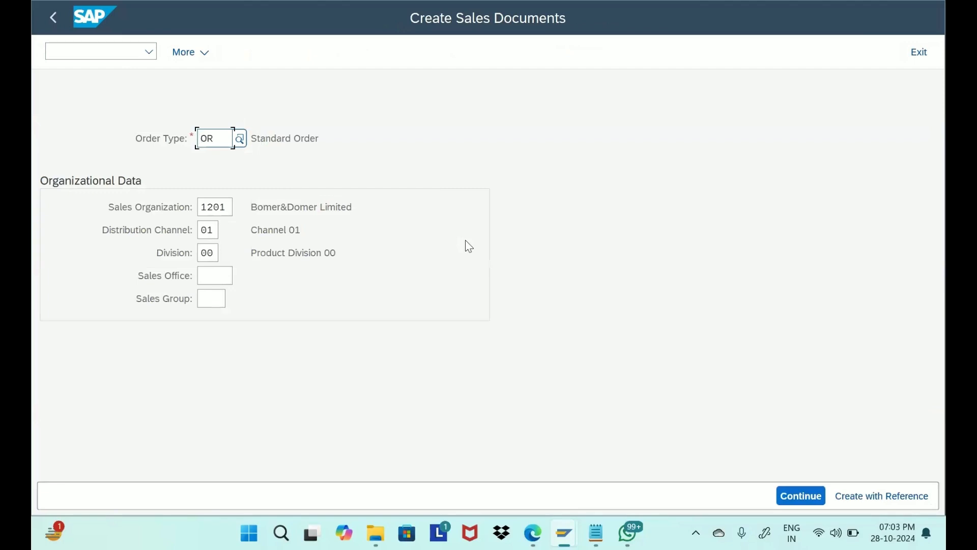
pyautogui.press('Return')
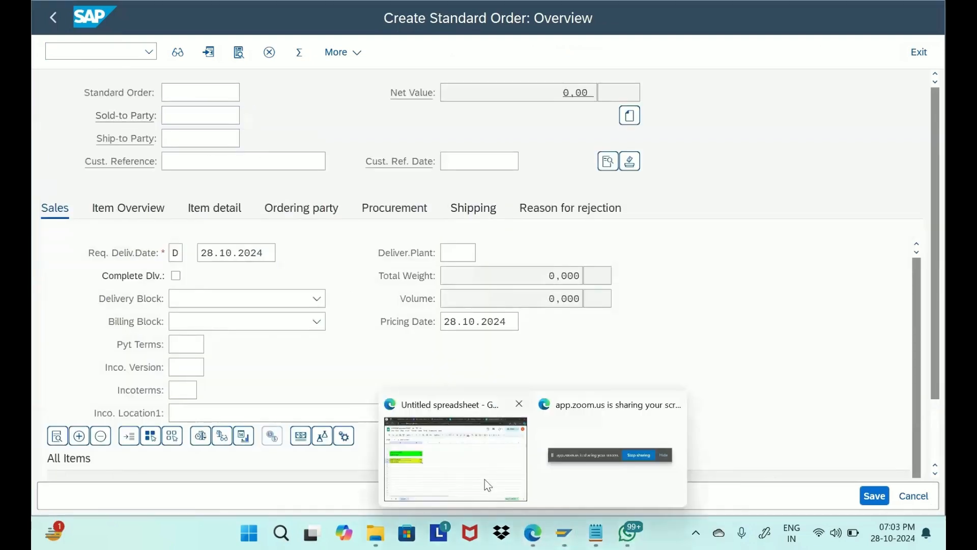
# Consult the spreadsheet, then enter the sold-to party number, ship-to party number and customer reference "test partner" in the SAP order
pyautogui.click(485, 483)
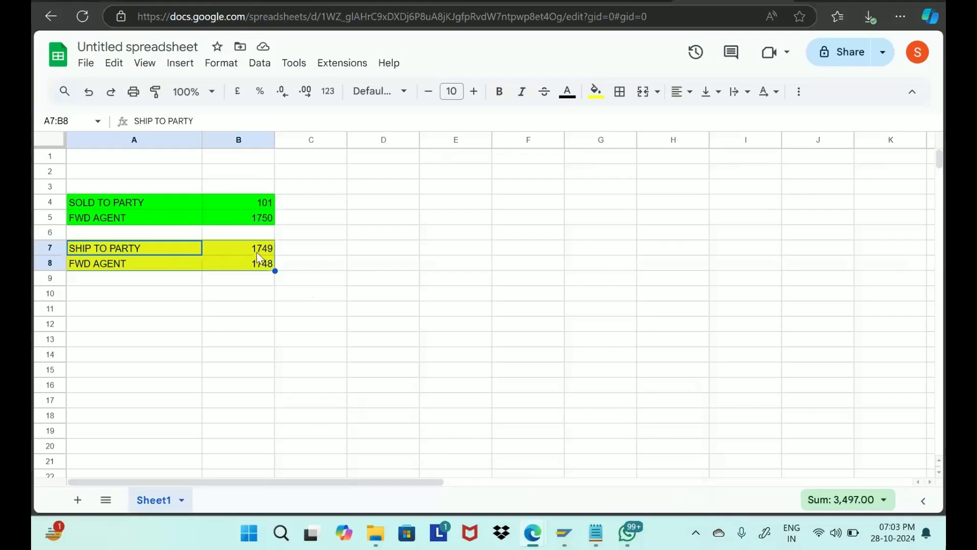
pyautogui.moveTo(563, 532)
pyautogui.click(630, 441)
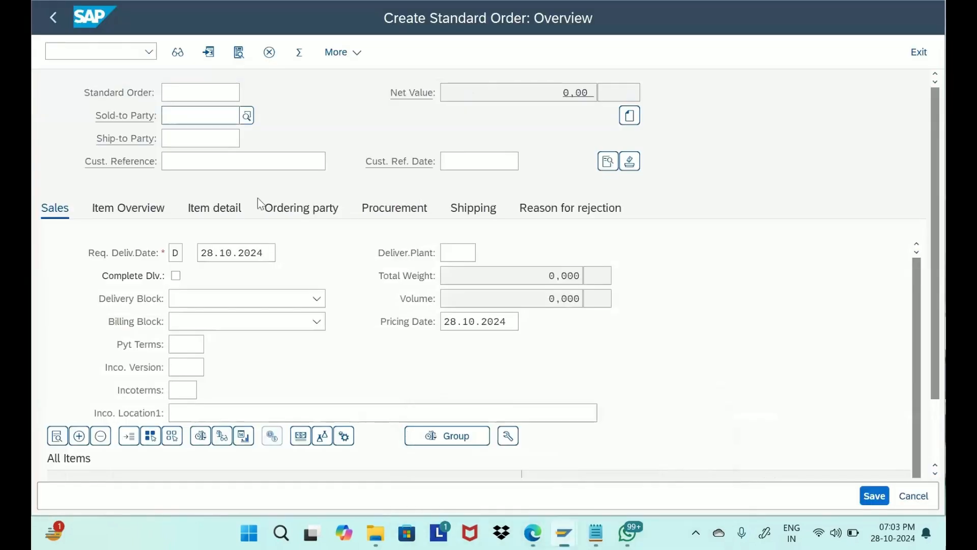
pyautogui.write('101')
pyautogui.click(203, 138)
pyautogui.write('1748')
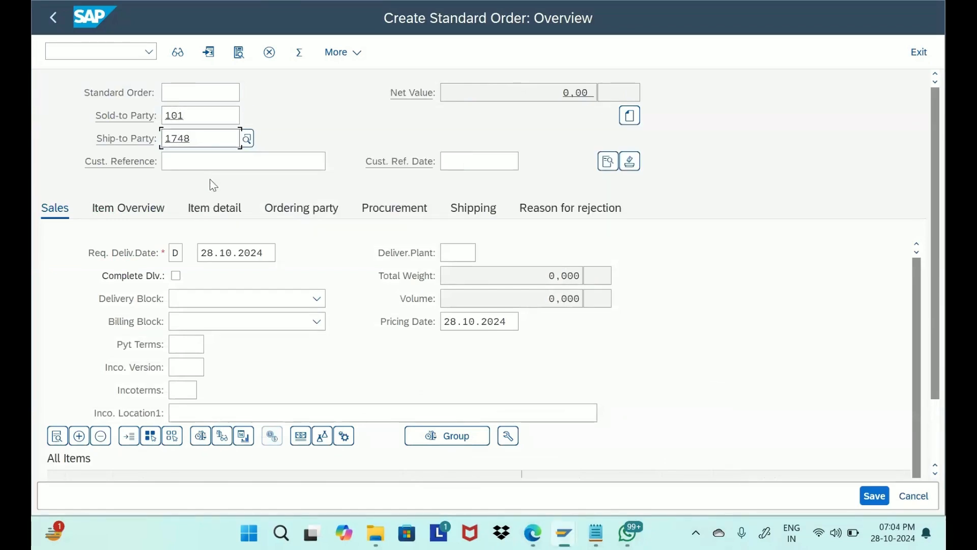
pyautogui.click(207, 160)
pyautogui.write('test partner')
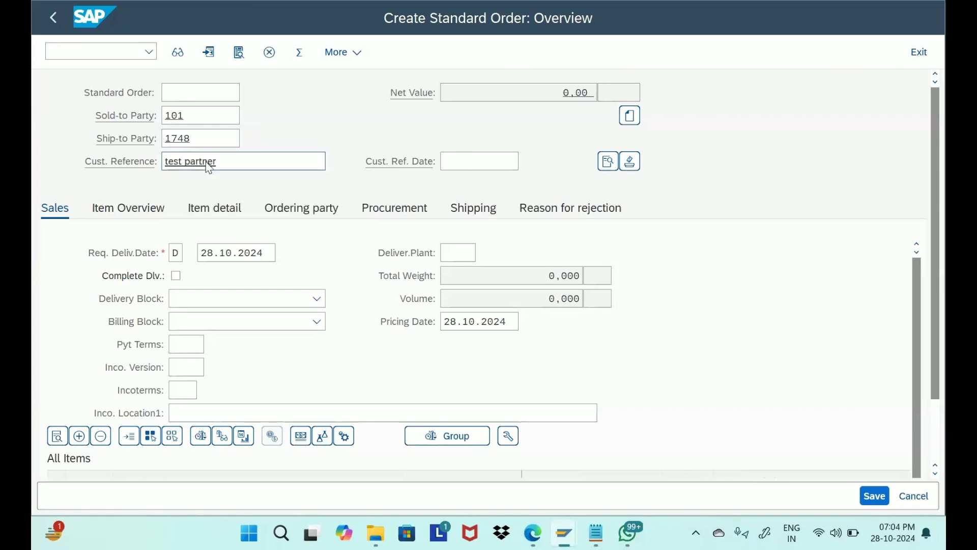
pyautogui.press('Return')
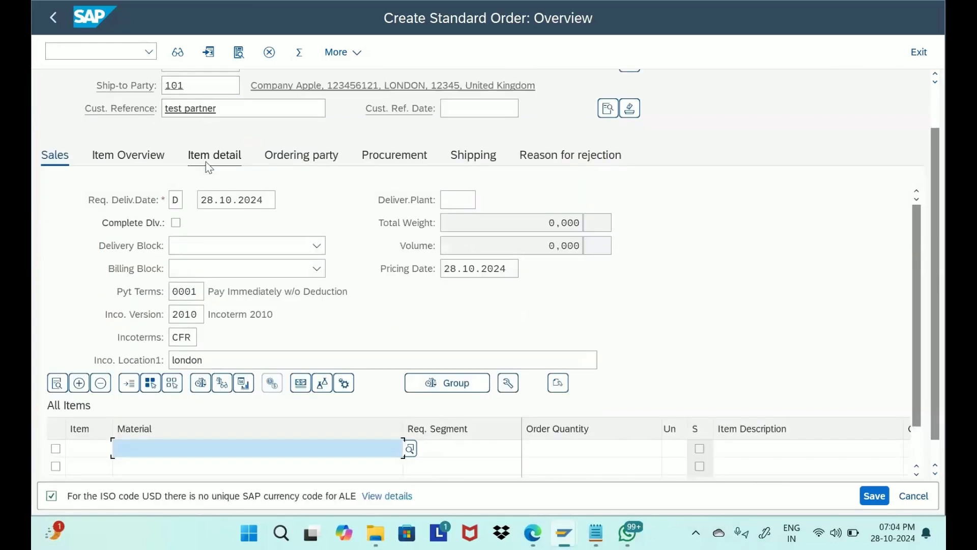
# Check the ship-to party's number in the spreadsheet and correct it in the sales order
pyautogui.moveTo(534, 536)
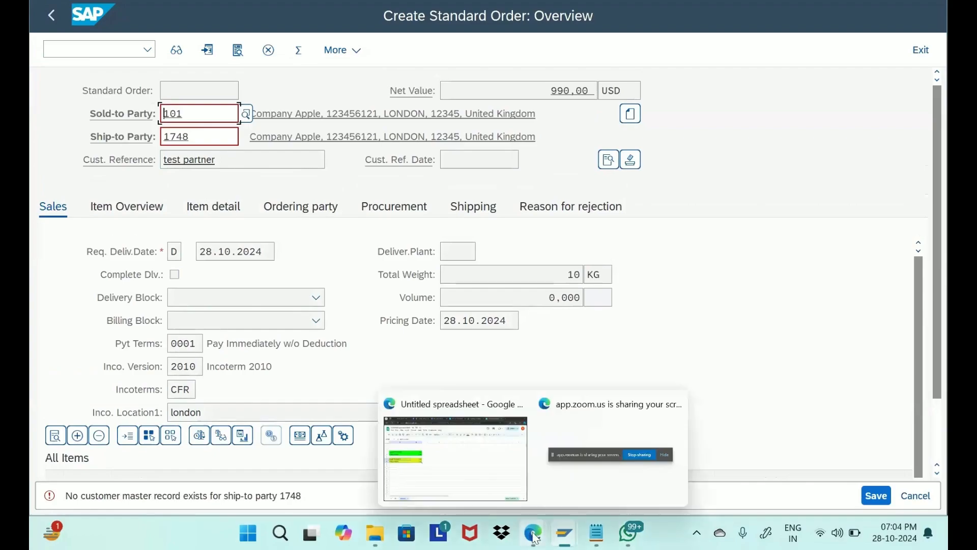
pyautogui.click(480, 489)
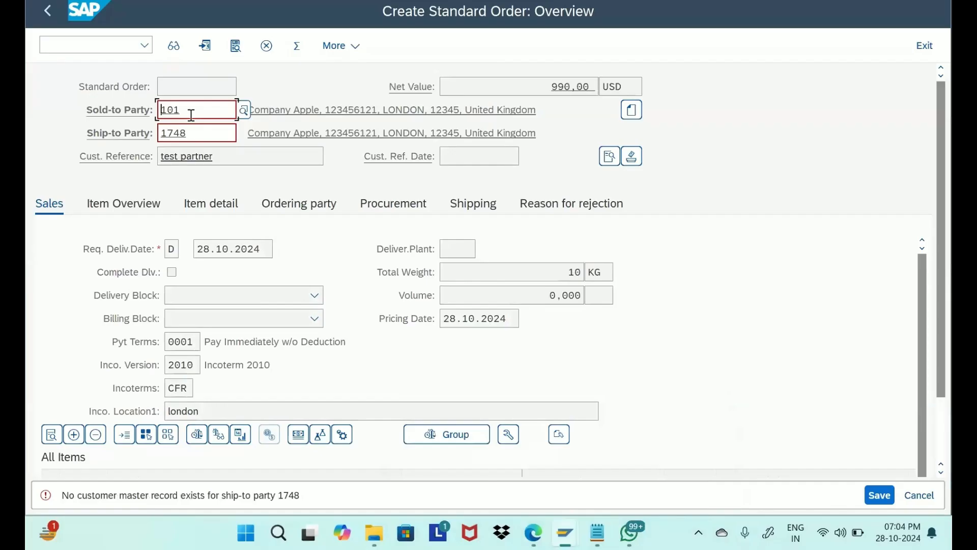
pyautogui.click(194, 133)
pyautogui.press('BackSpace')
pyautogui.write('9')
pyautogui.press('Return')
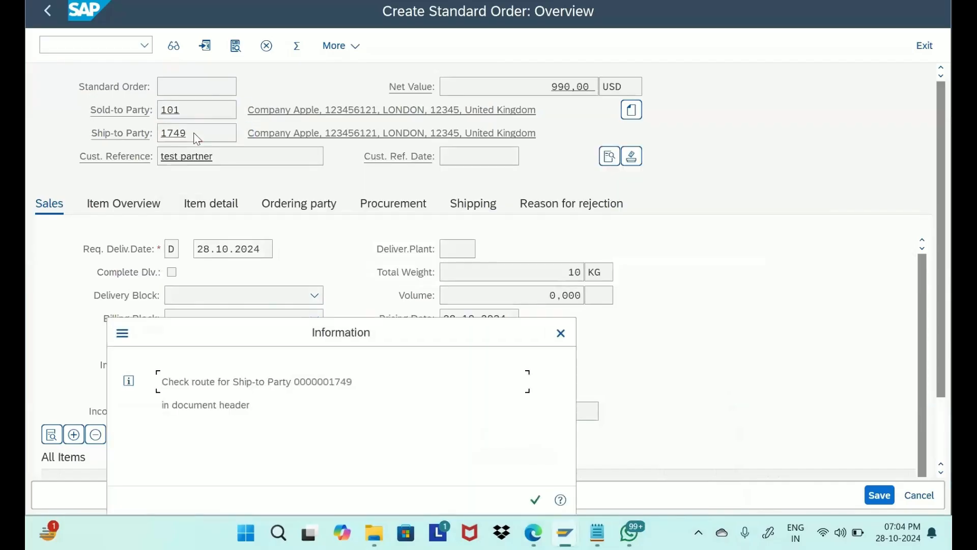
# Acknowledge the route and tax messages and redetermine the plant and shipping point for the changed ship-to party
pyautogui.click(535, 500)
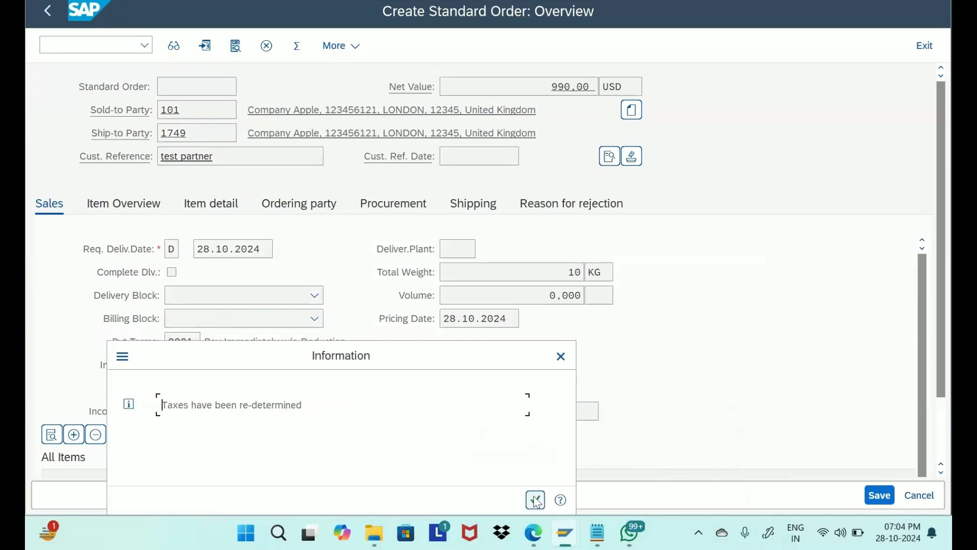
pyautogui.click(535, 500)
pyautogui.click(359, 443)
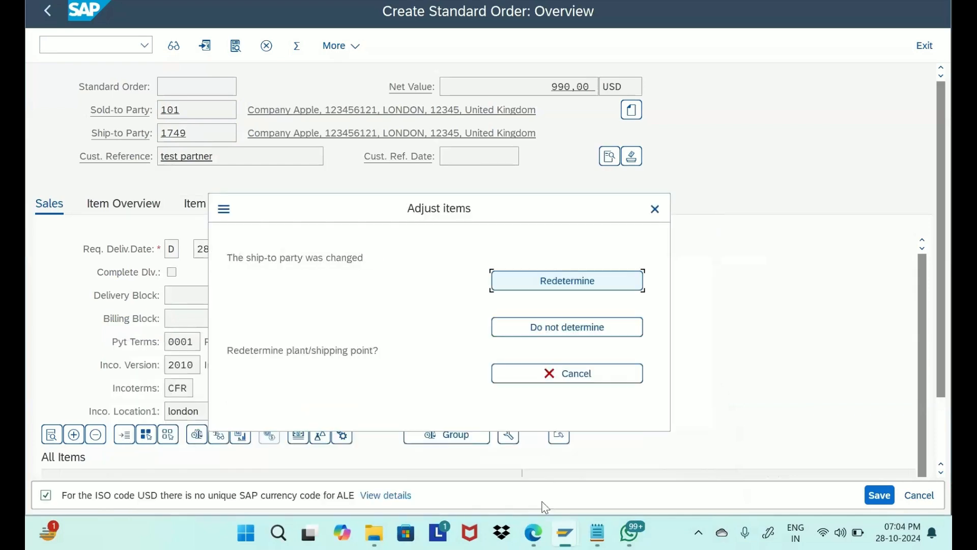
pyautogui.click(548, 286)
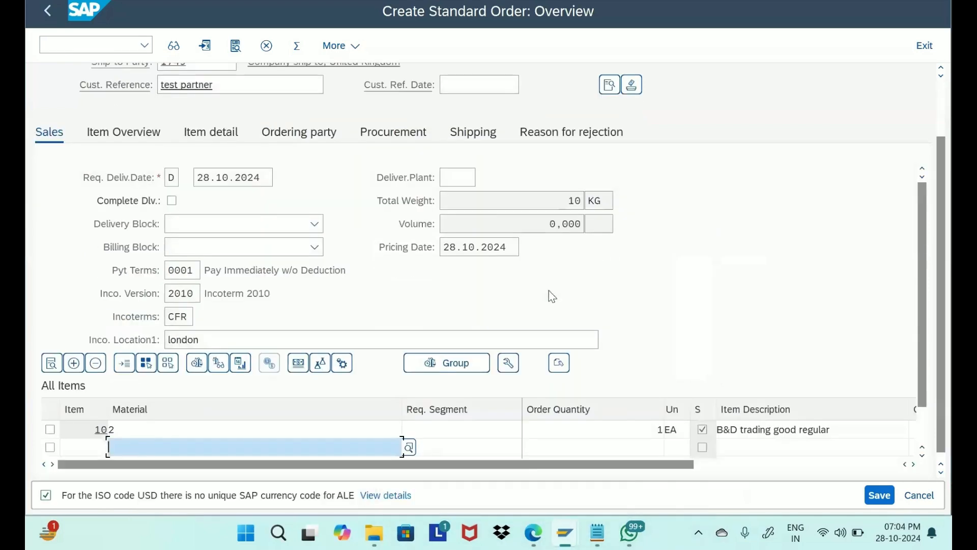
# Switch to the spreadsheet and review the ship-to party's number in B7 and its forwarding agent in B8
pyautogui.moveTo(535, 545)
pyautogui.click(485, 460)
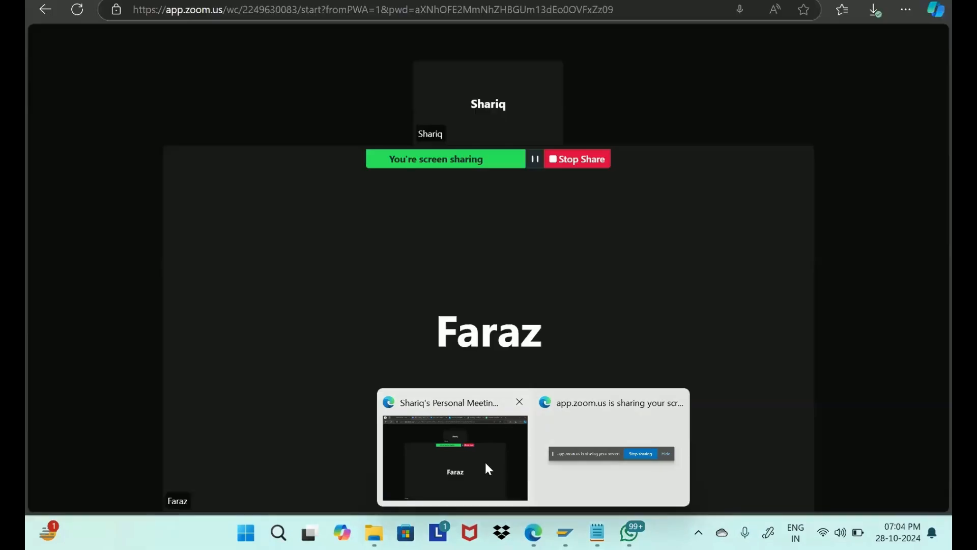
pyautogui.hotkey('alt', 'Tab')
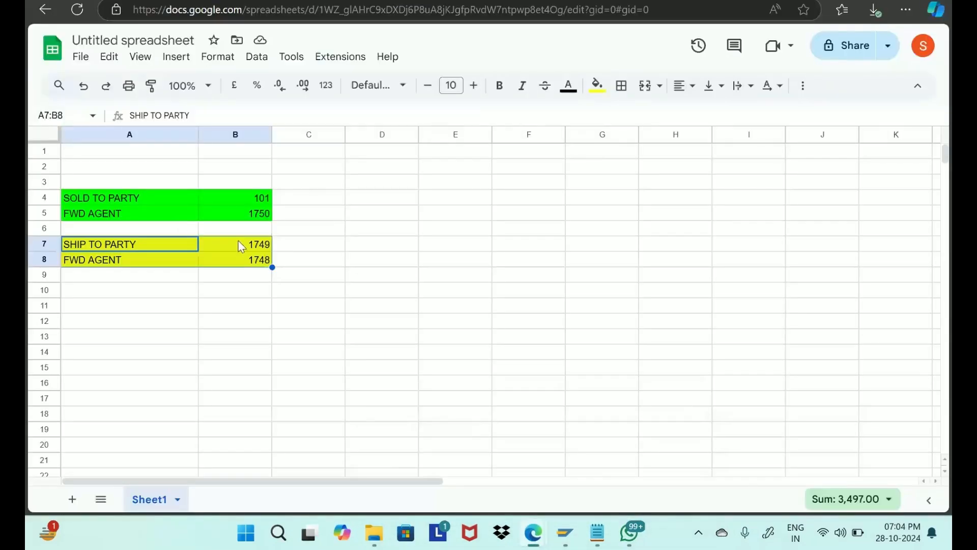
pyautogui.click(249, 261)
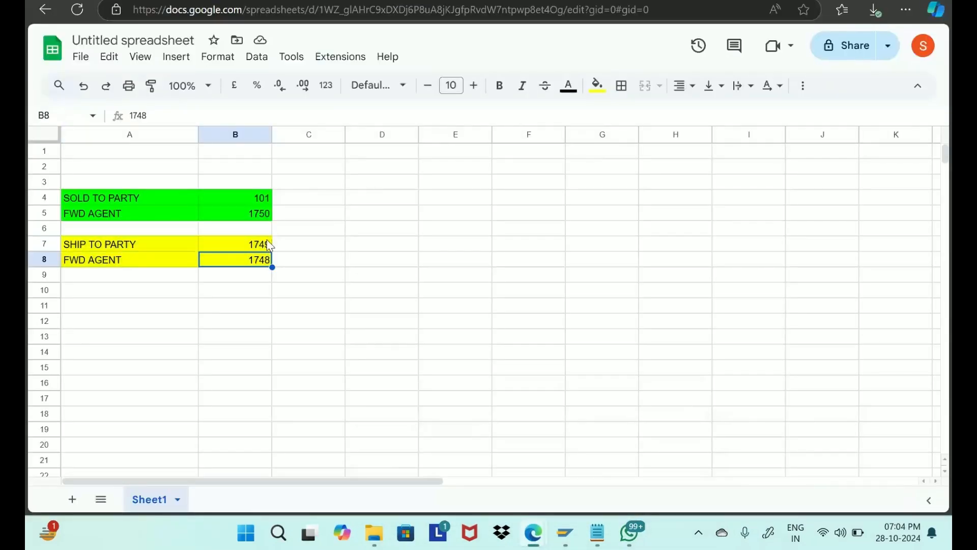
pyautogui.click(269, 245)
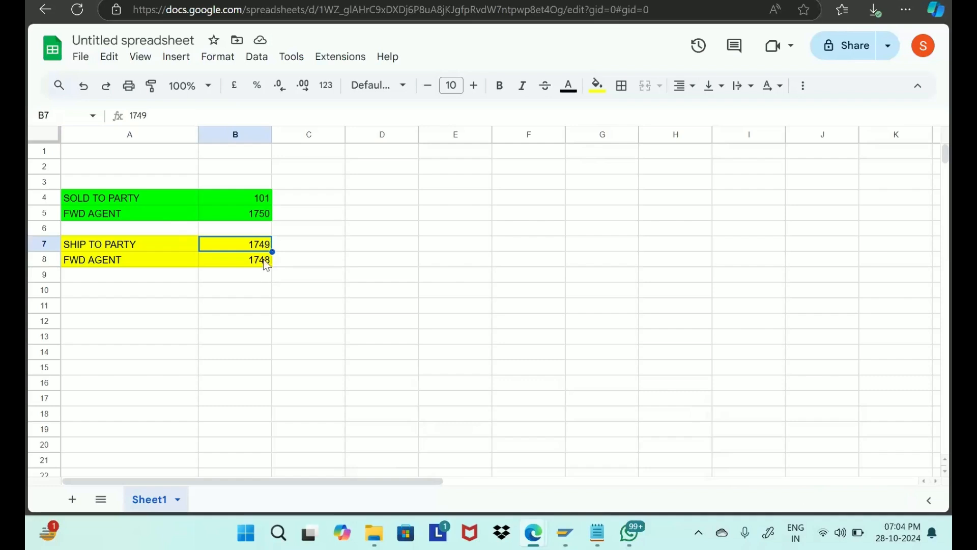
pyautogui.click(265, 260)
# Return to the SAP order and examine the forwarding agent among the header partners
pyautogui.moveTo(563, 534)
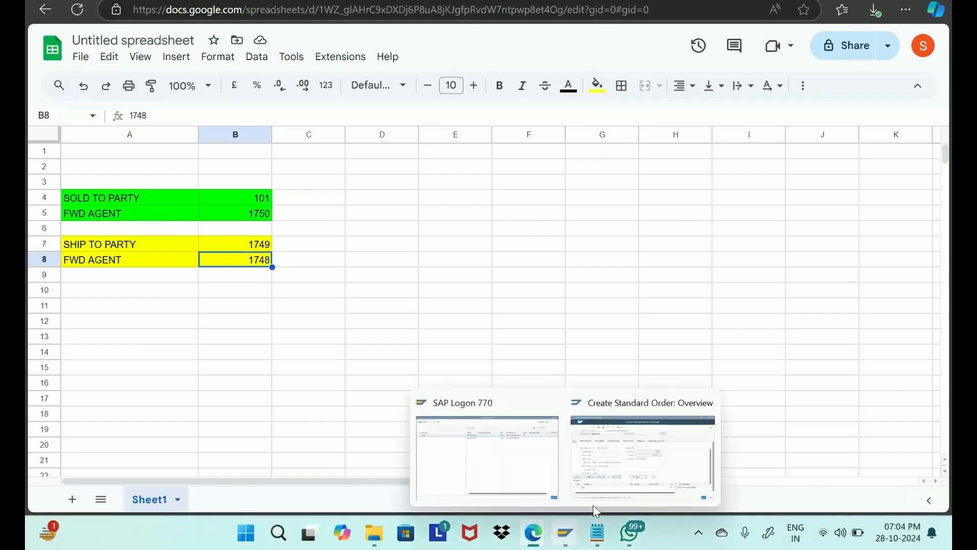
pyautogui.click(618, 475)
pyautogui.scroll(3, 489, 272)
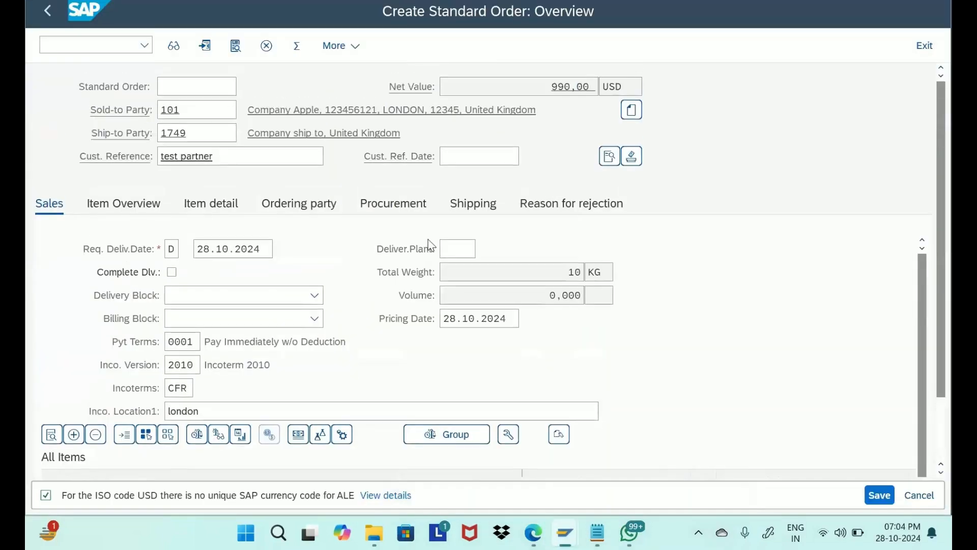
pyautogui.click(609, 159)
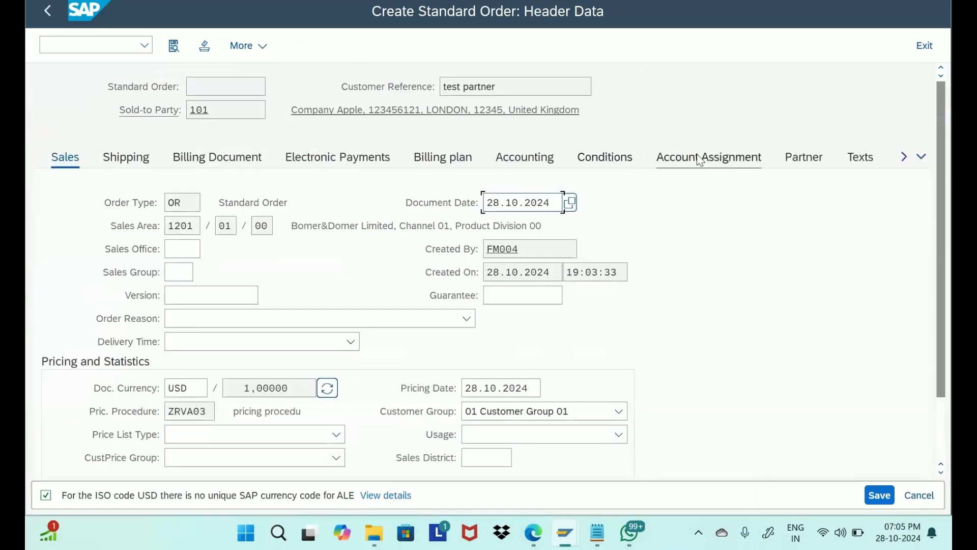
pyautogui.click(812, 159)
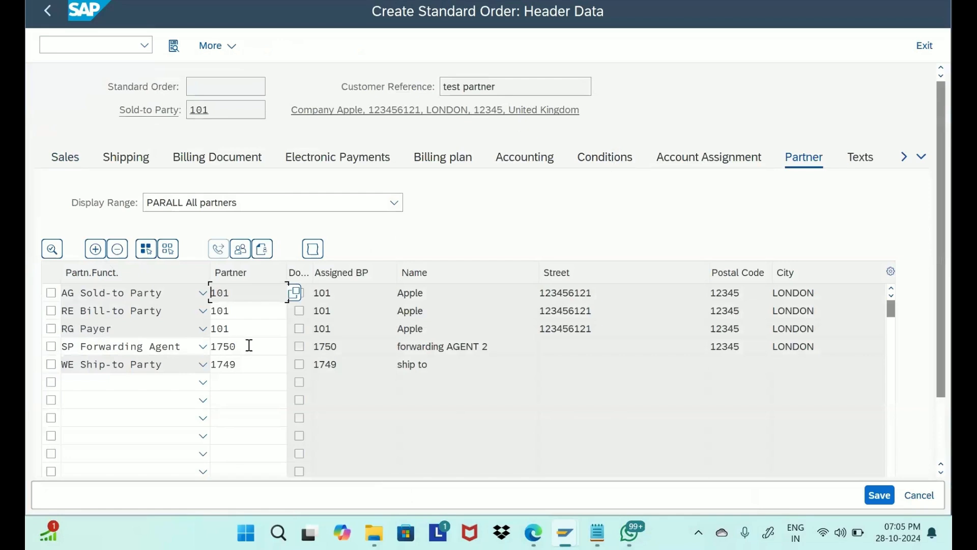
pyautogui.doubleClick(246, 346)
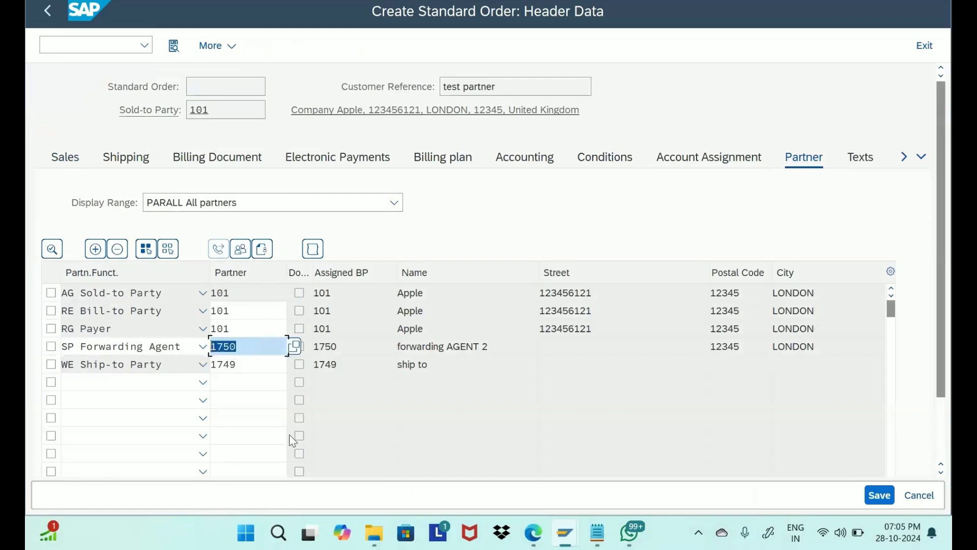
pyautogui.click(267, 346)
pyautogui.click(46, 12)
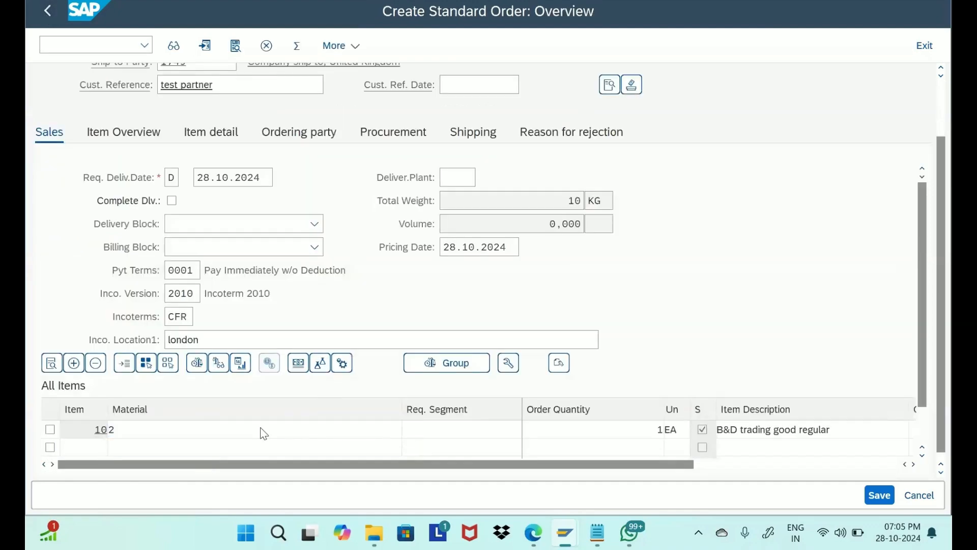
# Examine the forwarding agent among the partners of order item 10, then return to the order overview
pyautogui.doubleClick(263, 434)
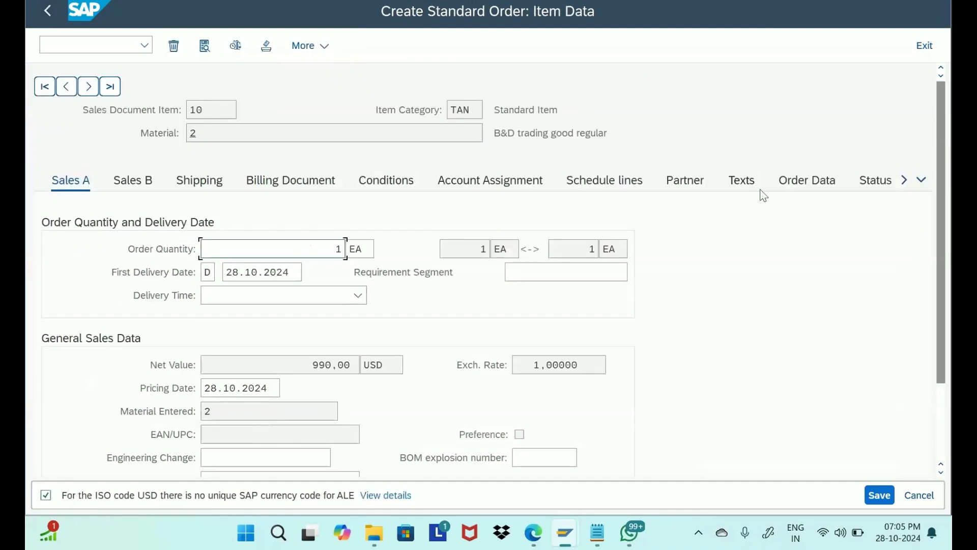
pyautogui.click(695, 181)
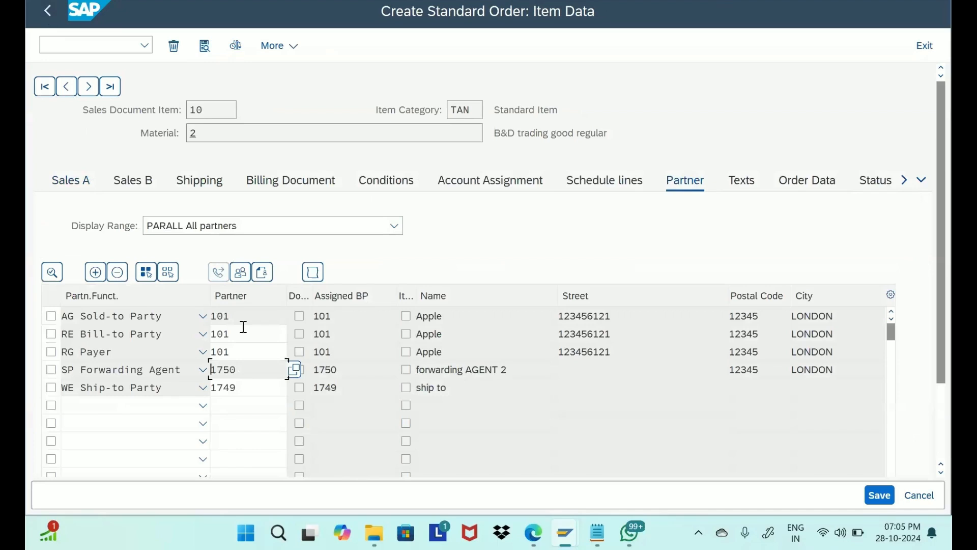
pyautogui.moveTo(248, 371); pyautogui.dragTo(176, 375)
pyautogui.click(258, 373)
pyautogui.click(48, 11)
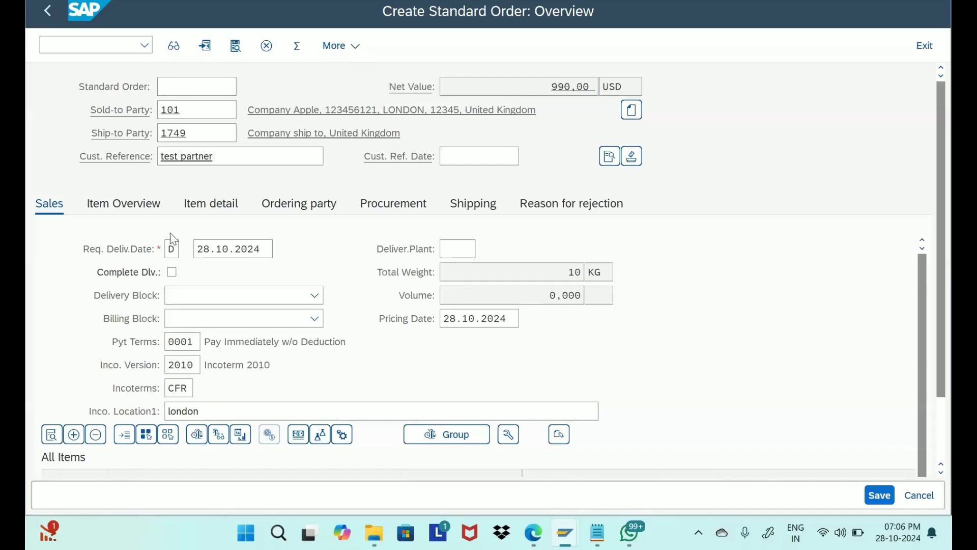
# Open a new SAP GUI window alongside the sales order
pyautogui.hotkey('alt', 'space')
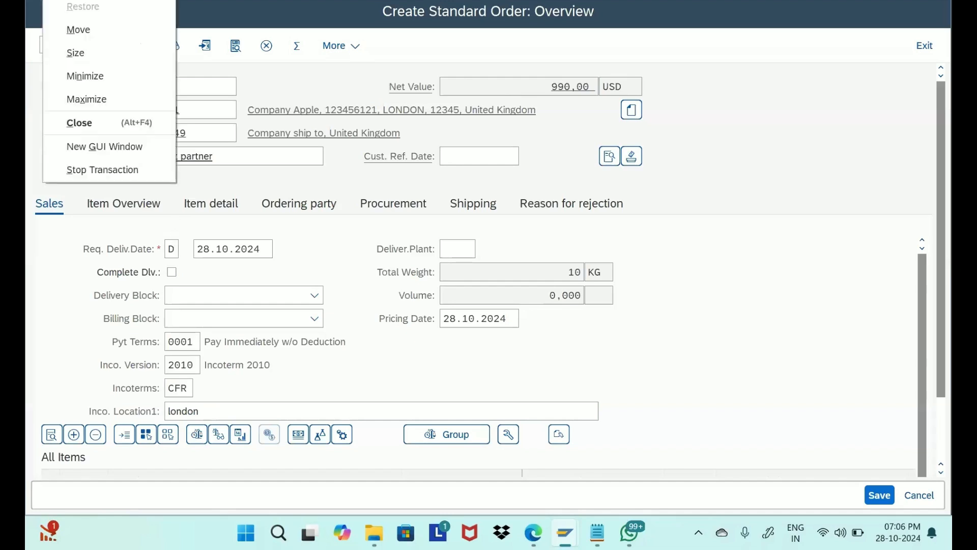
pyautogui.click(74, 151)
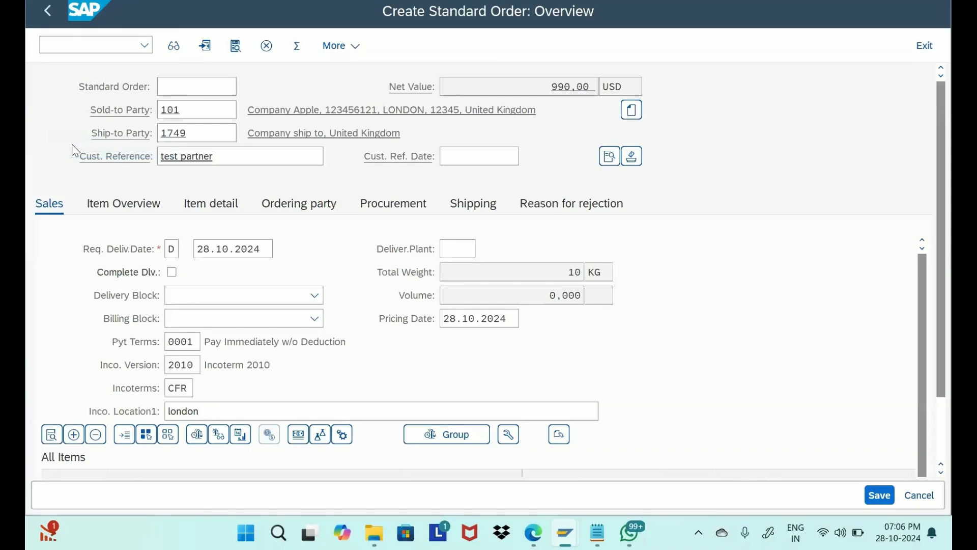
# Start transaction spro in the new window and display the SAP Reference IMG
pyautogui.write('spro')
pyautogui.press('Return')
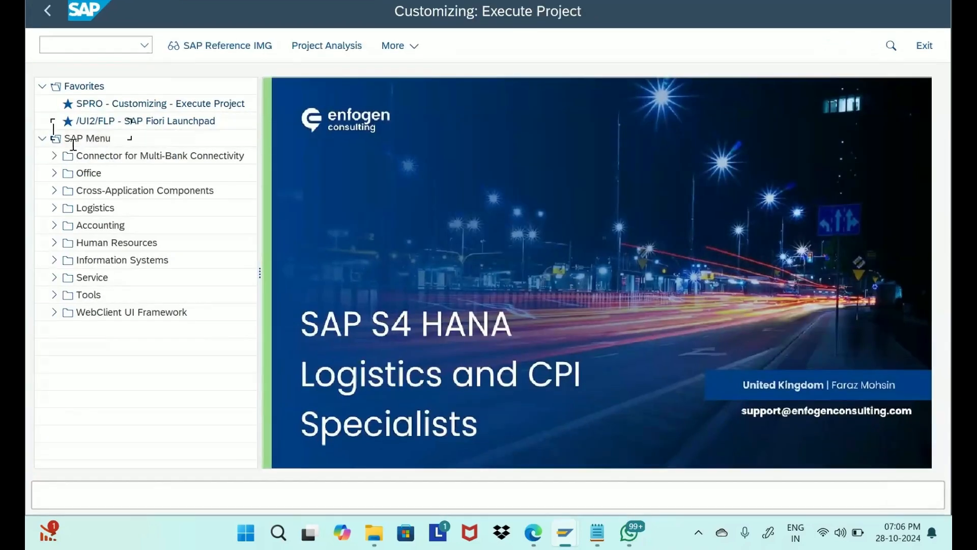
pyautogui.click(218, 44)
# Under Sales and Distribution, Basic Functions, Partner Determination, execute Set Up Partner Determination
pyautogui.scroll(-5, 257, 280)
pyautogui.scroll(-3, 257, 281)
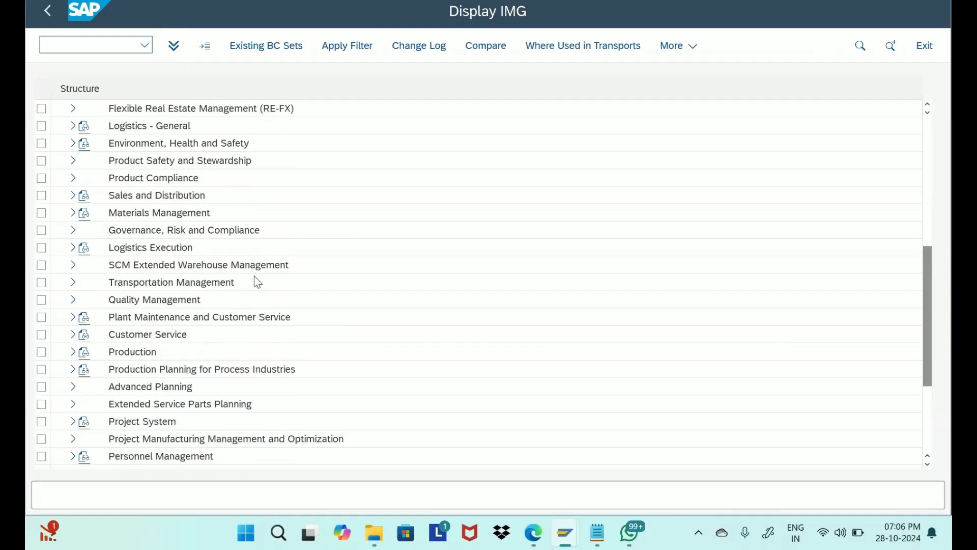
pyautogui.scroll(4, 257, 281)
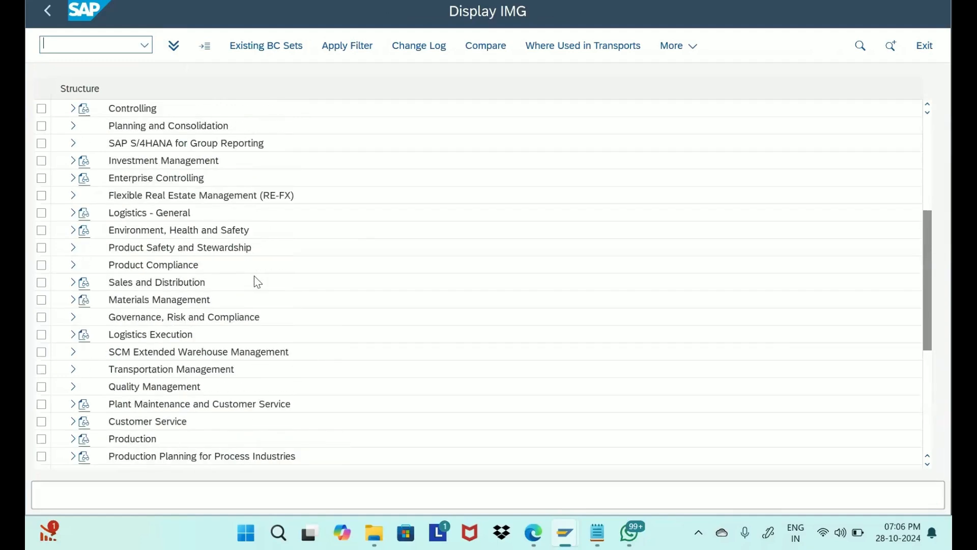
pyautogui.click(73, 282)
pyautogui.click(85, 284)
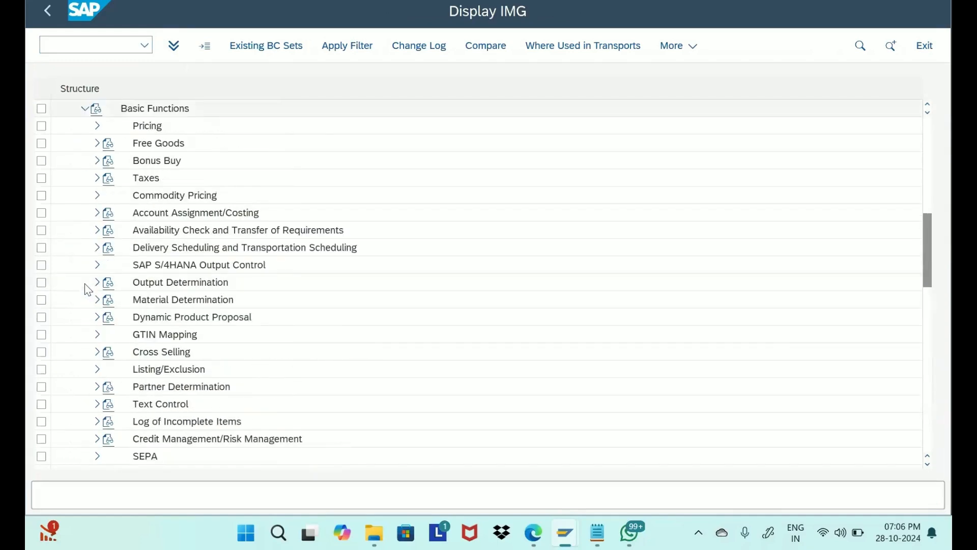
pyautogui.scroll(-1, 152, 341)
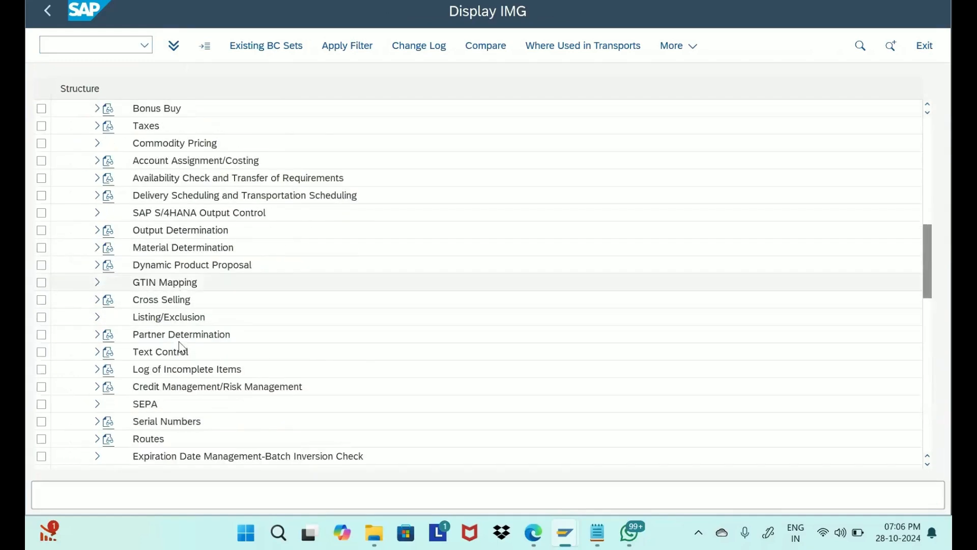
pyautogui.click(97, 335)
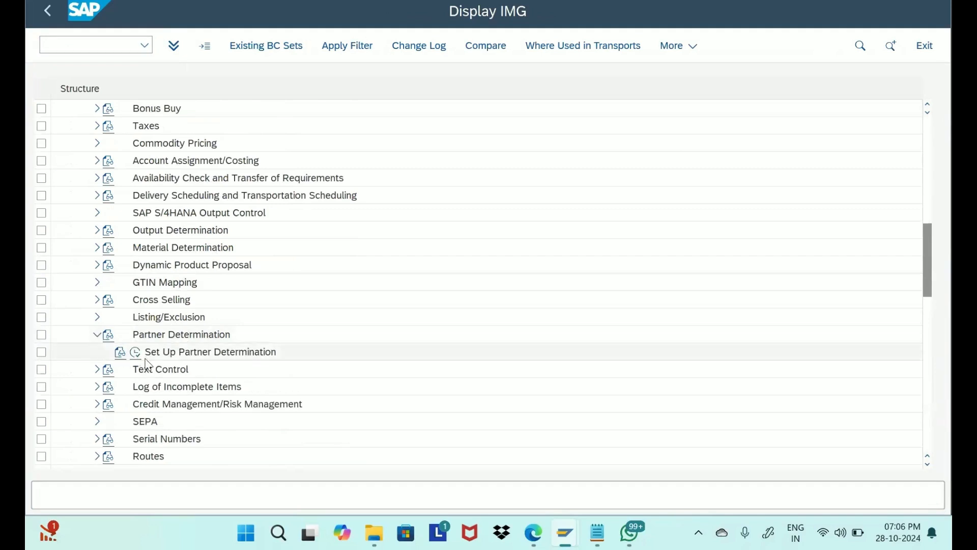
pyautogui.click(135, 354)
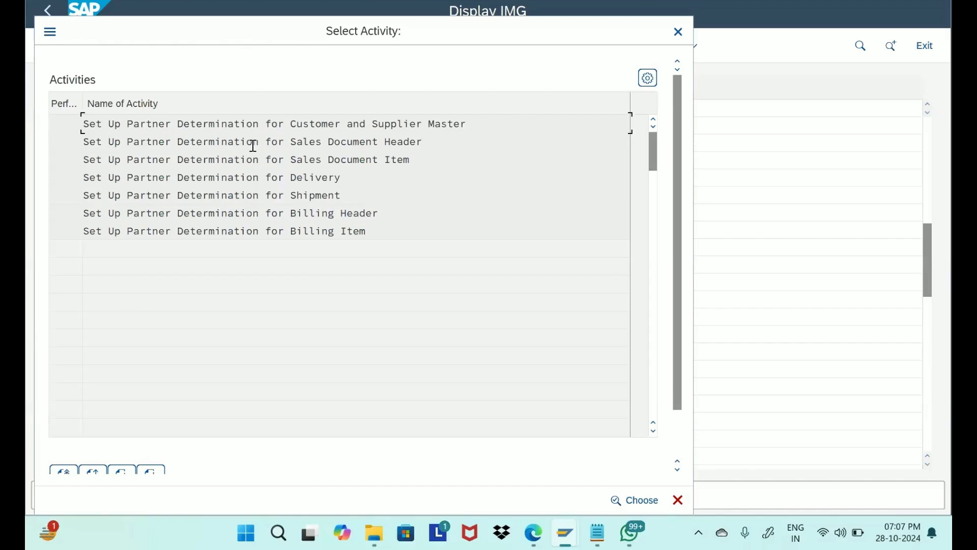
pyautogui.doubleClick(371, 142)
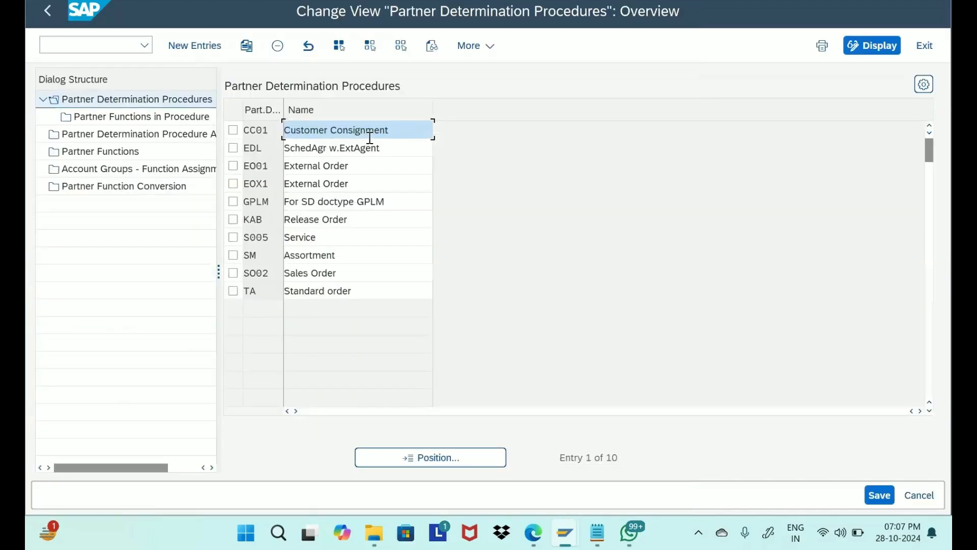
pyautogui.click(44, 13)
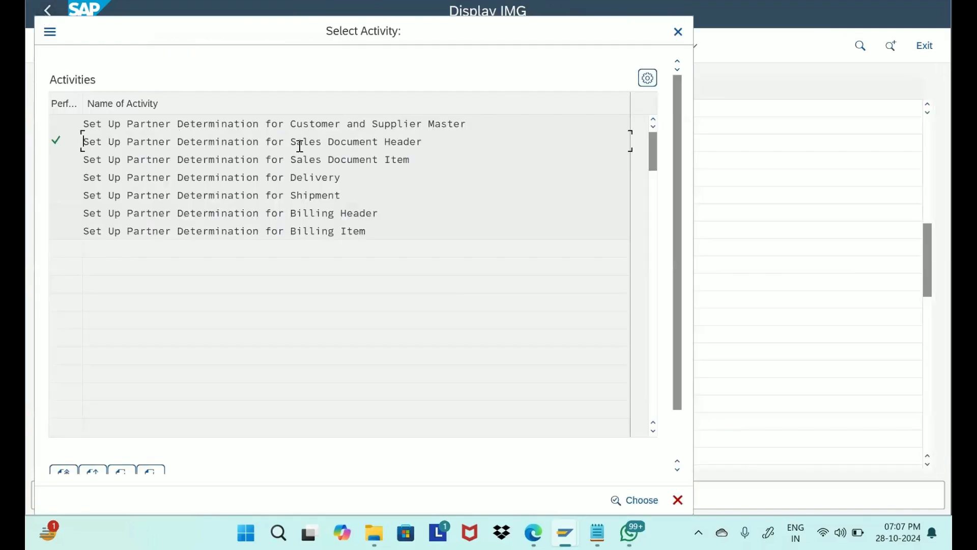
pyautogui.moveTo(290, 142); pyautogui.dragTo(430, 127)
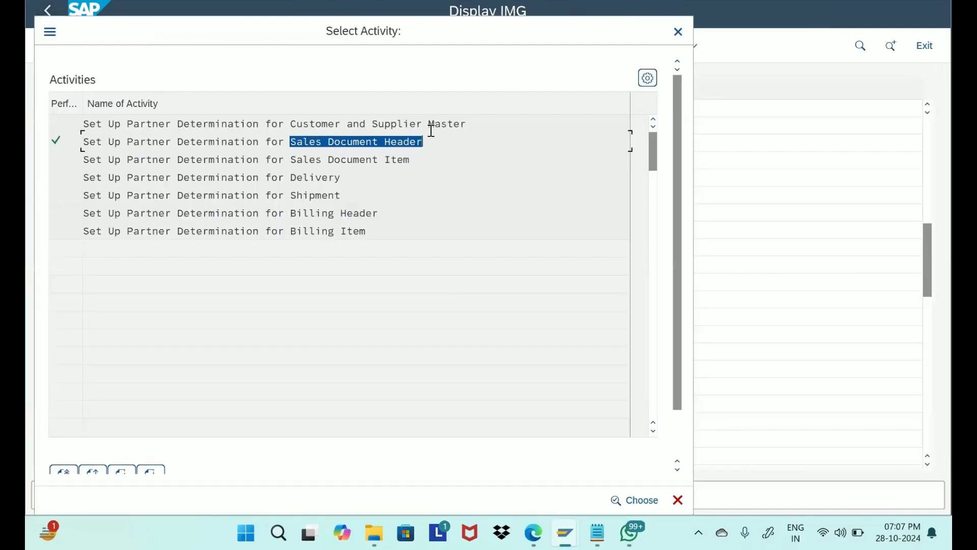
pyautogui.click(302, 143)
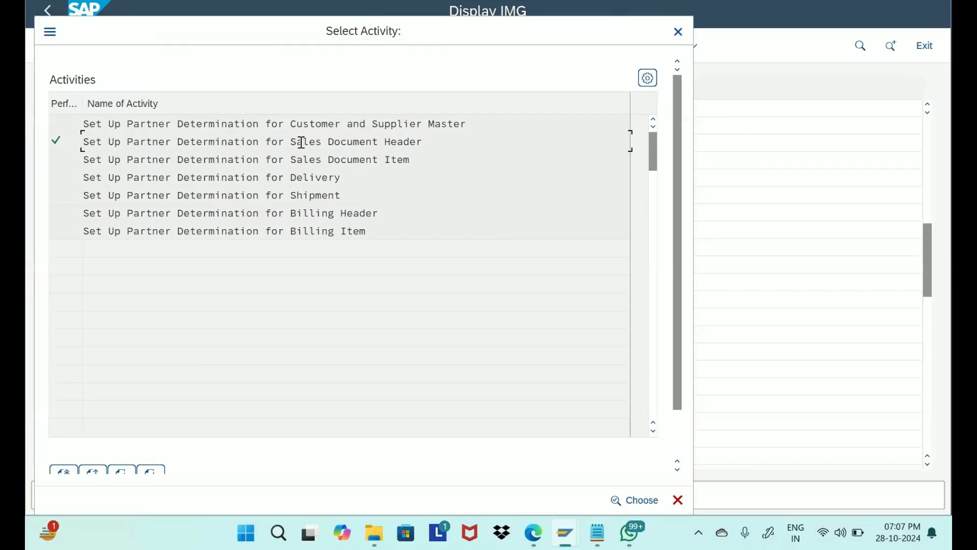
# Open partner determination for Sales Document Header and display the partner functions of procedure TA, Standard order
pyautogui.doubleClick(308, 142)
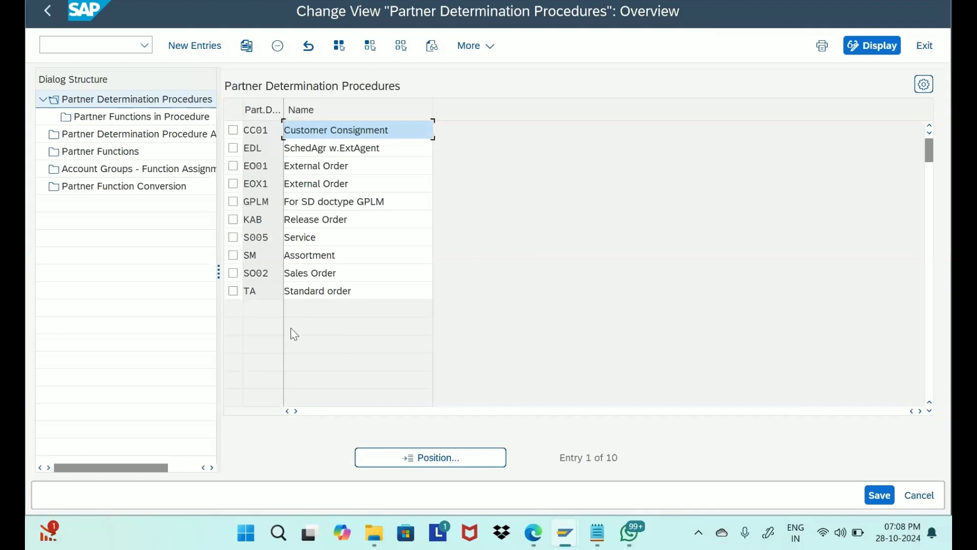
pyautogui.click(234, 290)
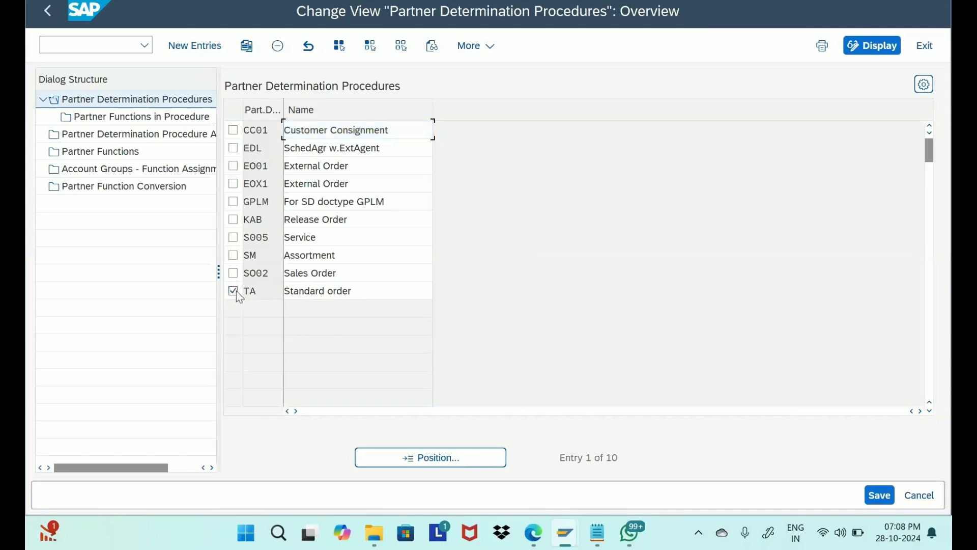
pyautogui.doubleClick(168, 124)
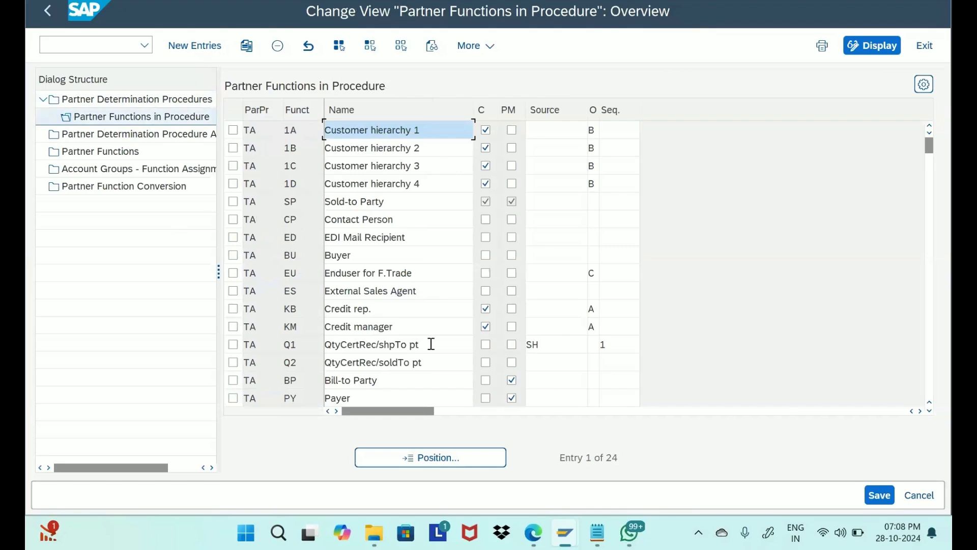
# Position the partner function list on procedure TA and partner function CR, and examine the Forwarding Agent entry
pyautogui.click(250, 130)
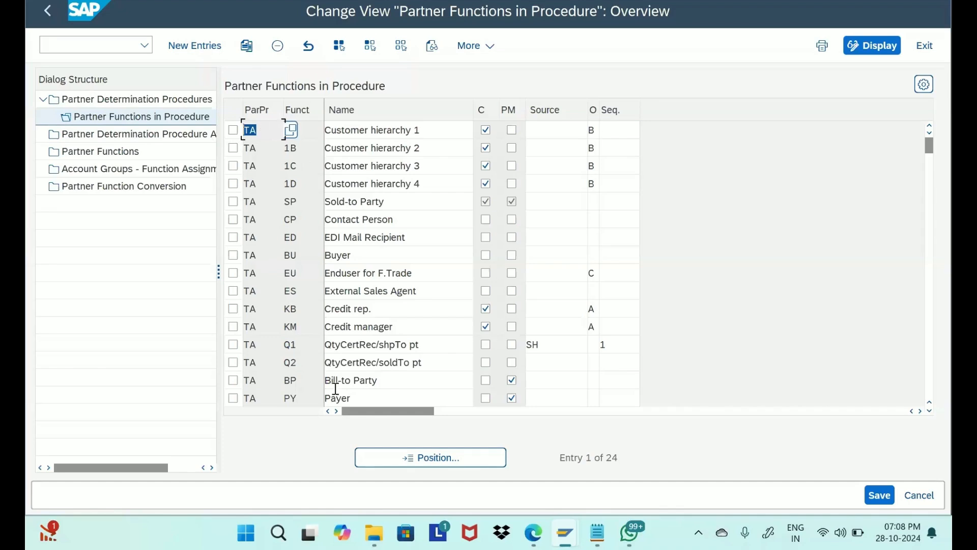
pyautogui.click(411, 456)
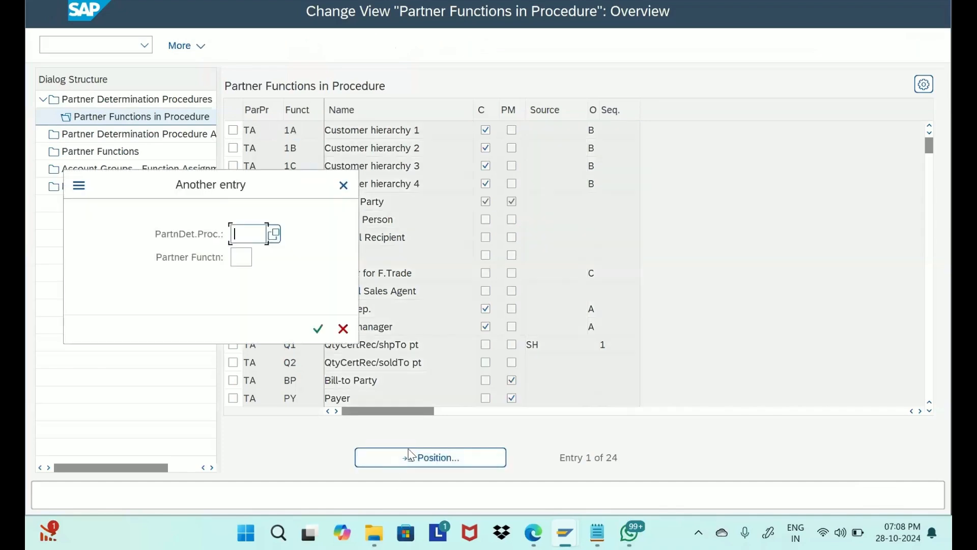
pyautogui.write('ta')
pyautogui.write('cr')
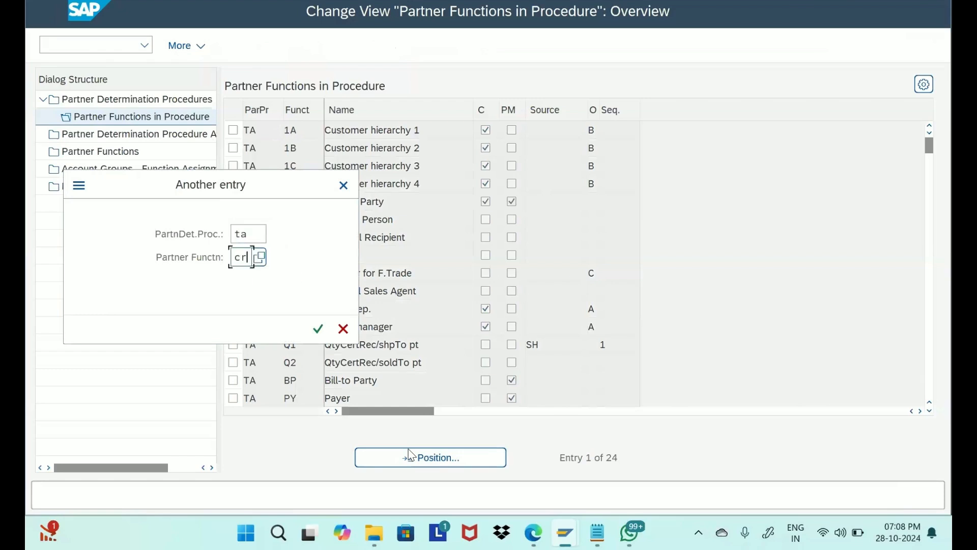
pyautogui.press('Return')
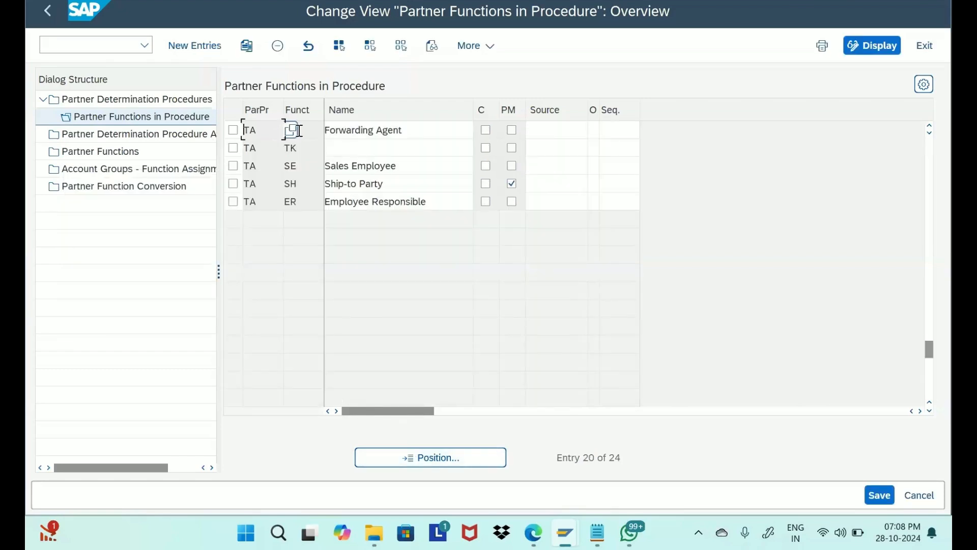
pyautogui.click(317, 131)
pyautogui.moveTo(308, 129); pyautogui.dragTo(223, 136)
# Set the TA procedure's Forwarding Agent source to SH with sequence 1, and save it under the proposed customizing request
pyautogui.click(562, 136)
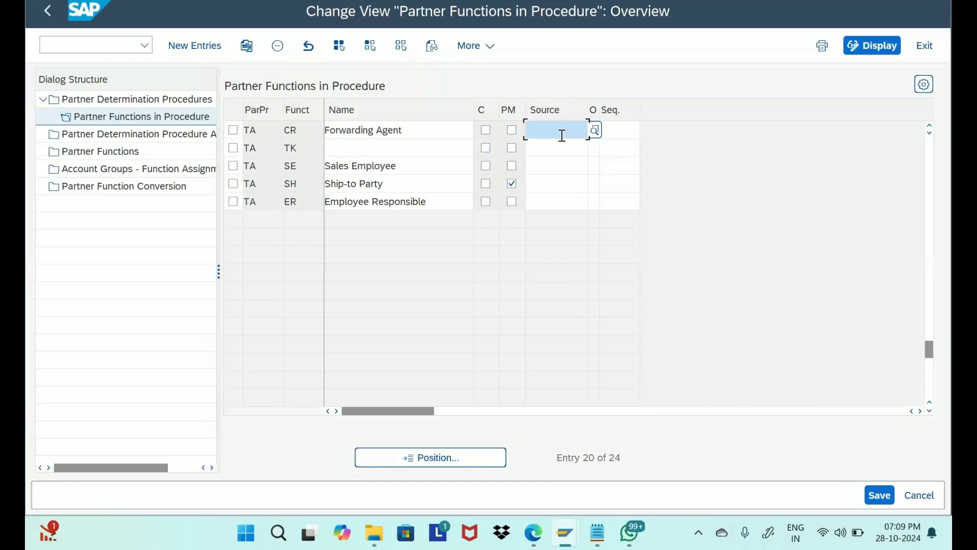
pyautogui.write('sh')
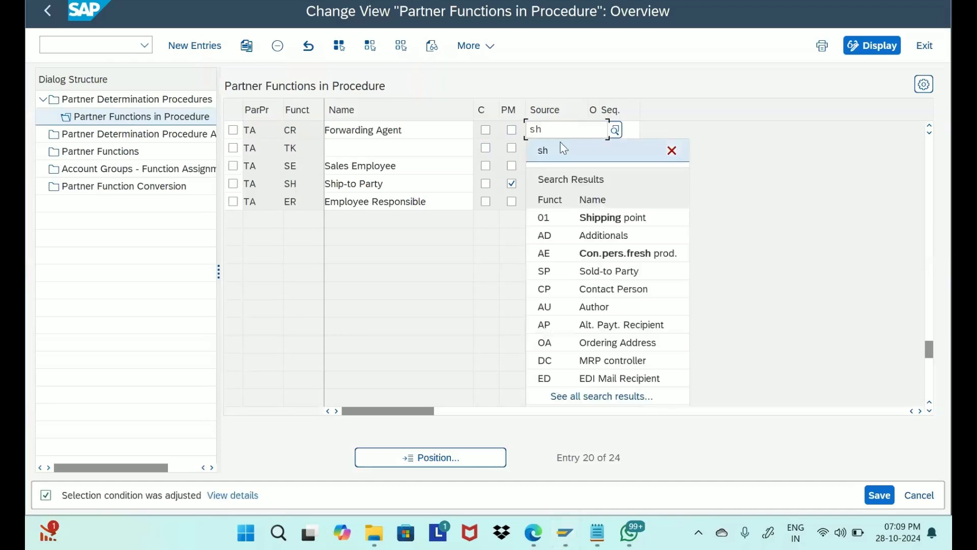
pyautogui.click(561, 145)
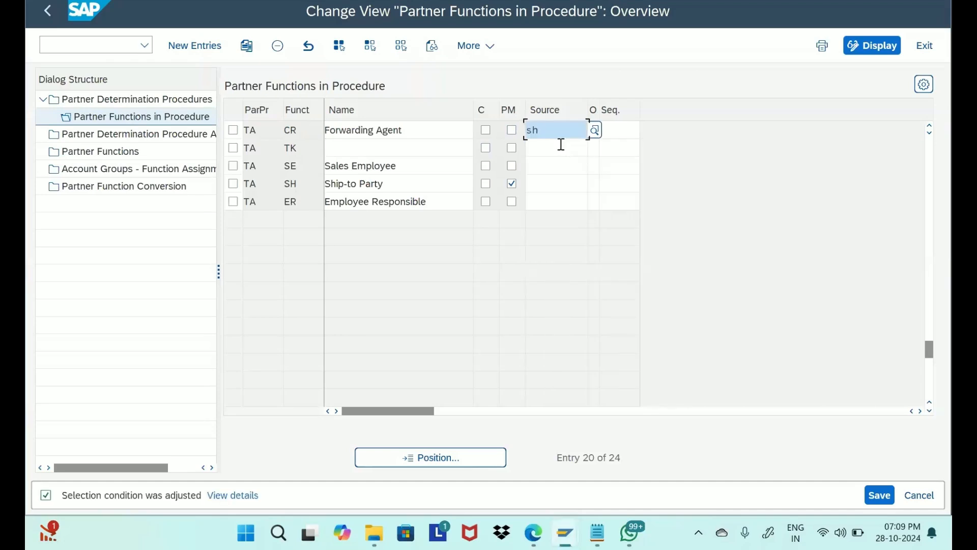
pyautogui.click(620, 132)
pyautogui.write('1')
pyautogui.press('Return')
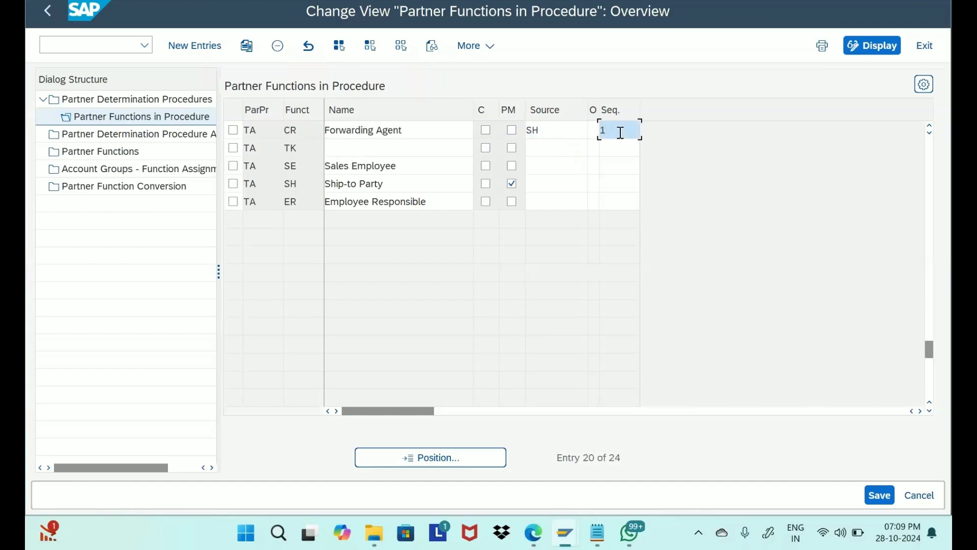
pyautogui.click(879, 496)
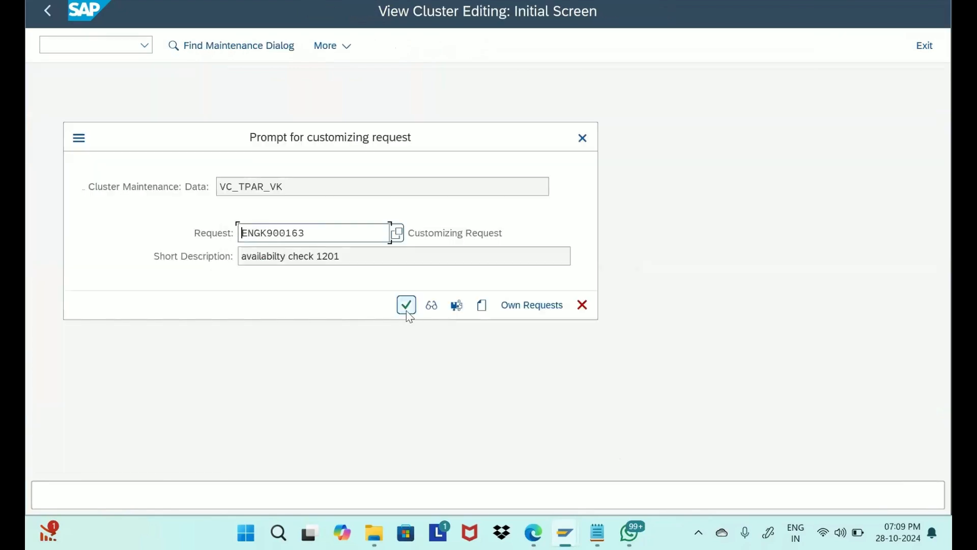
pyautogui.click(407, 310)
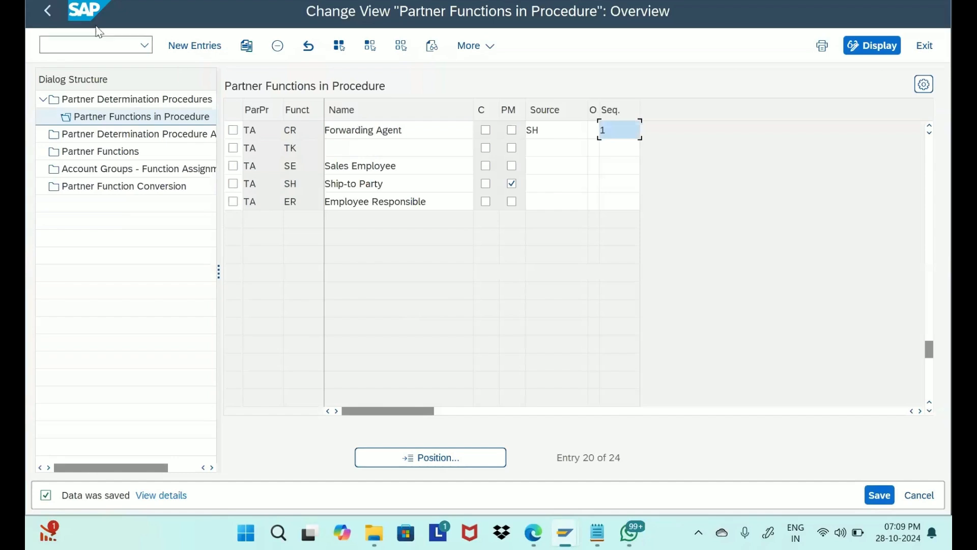
# Return to the activity selection and open partner determination for Customer and Supplier Master
pyautogui.click(47, 19)
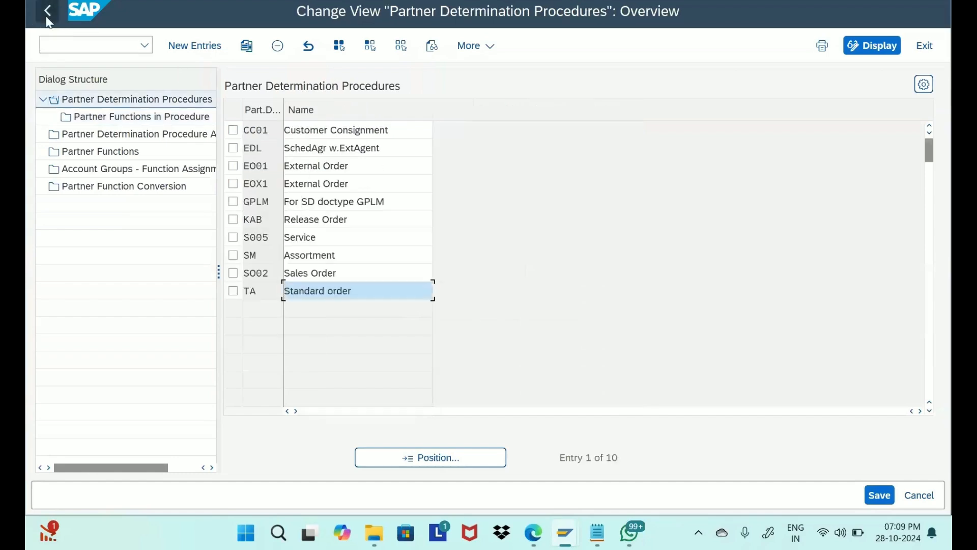
pyautogui.click(47, 19)
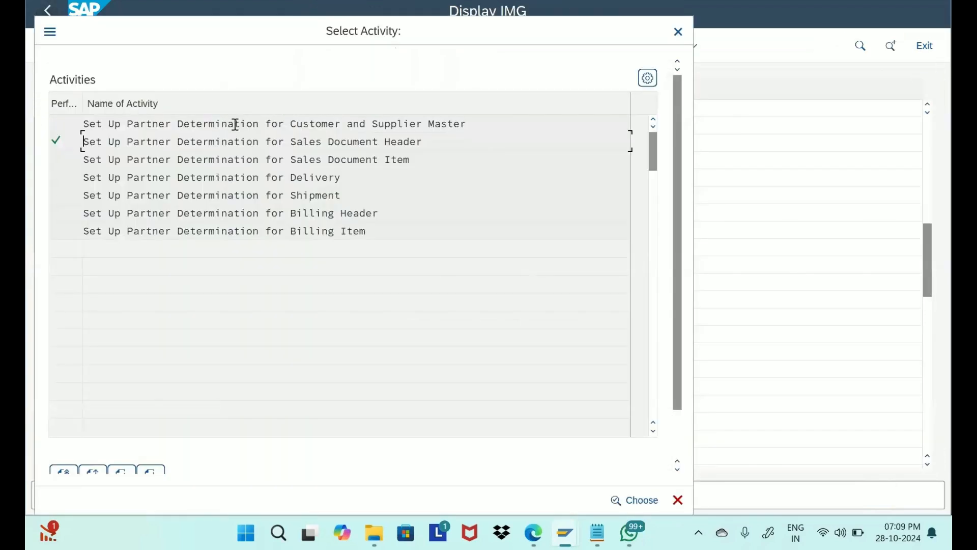
pyautogui.doubleClick(246, 124)
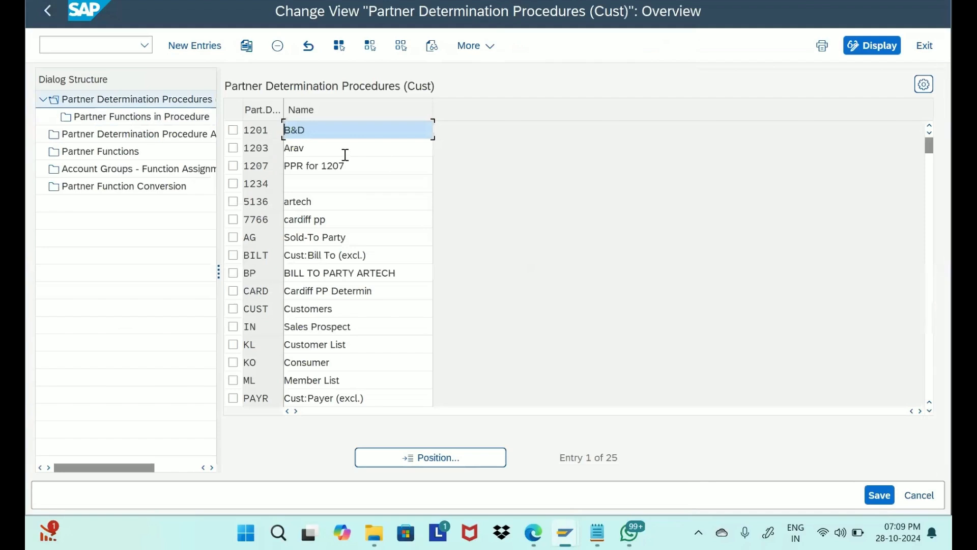
# Select customer partner determination procedure 1201 and display its partner functions
pyautogui.doubleClick(262, 130)
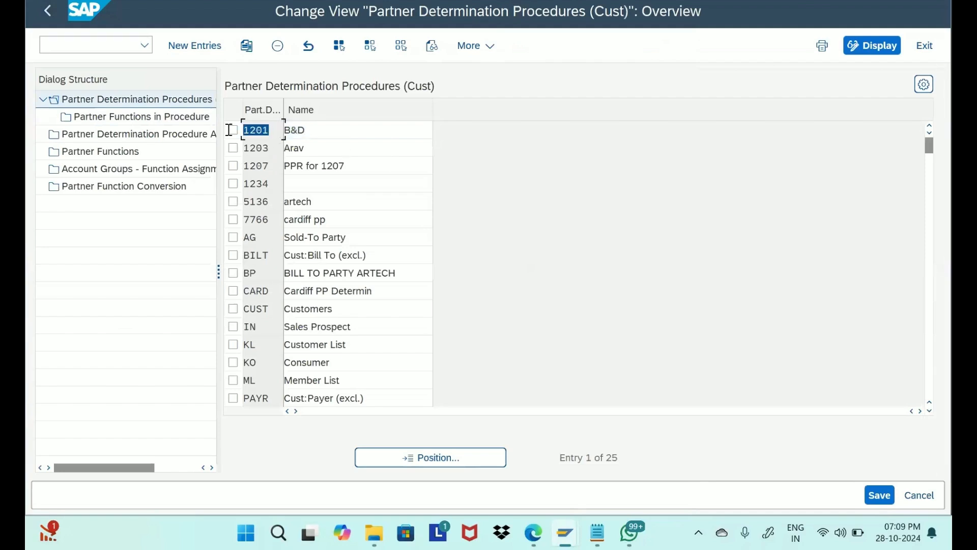
pyautogui.click(233, 129)
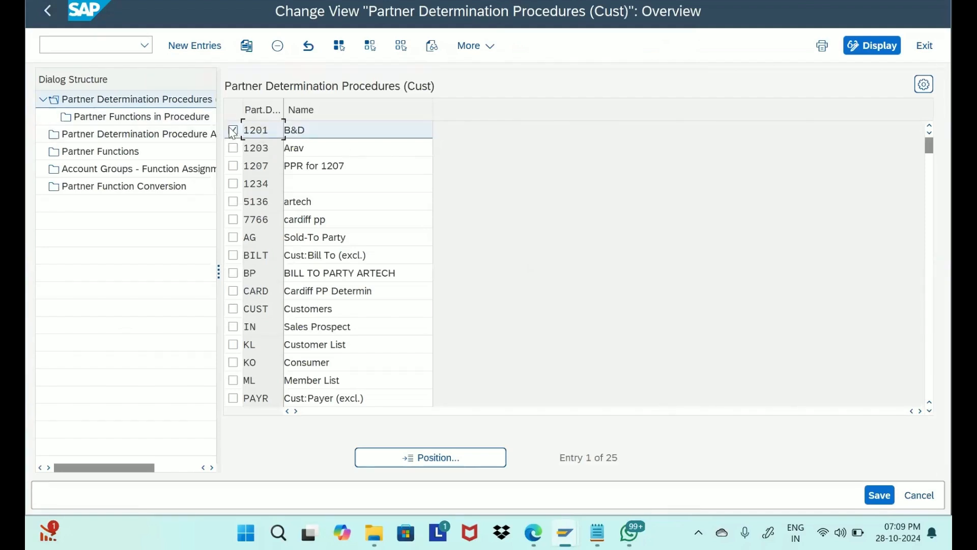
pyautogui.click(185, 121)
pyautogui.doubleClick(185, 121)
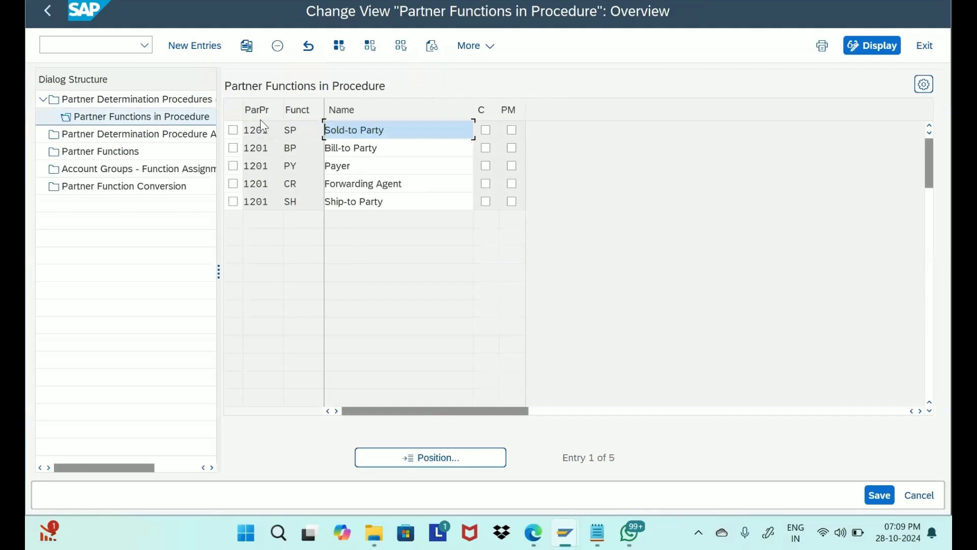
# Examine partner functions SP and CR in procedure 1201, then view the customer partner determination procedure assignments
pyautogui.click(308, 128)
pyautogui.doubleClick(307, 128)
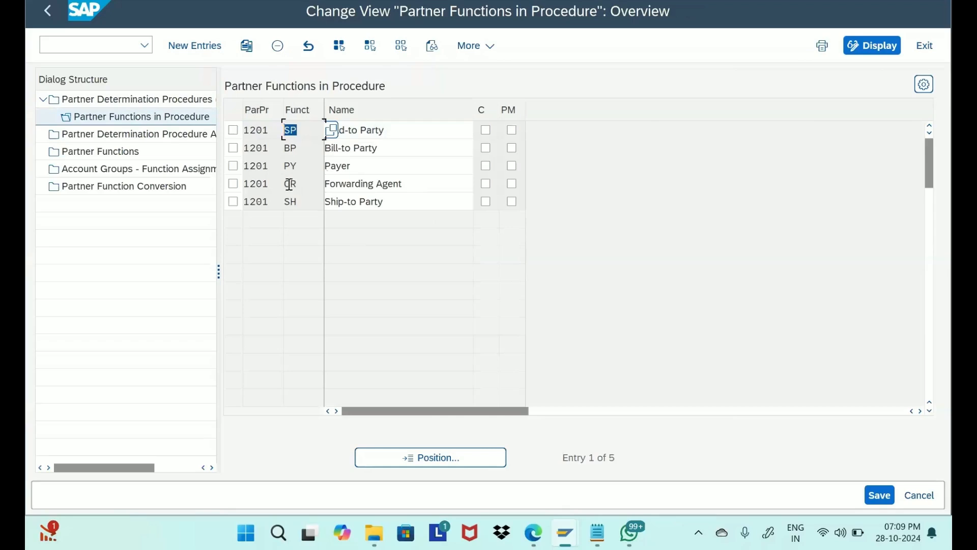
pyautogui.click(307, 183)
pyautogui.doubleClick(307, 182)
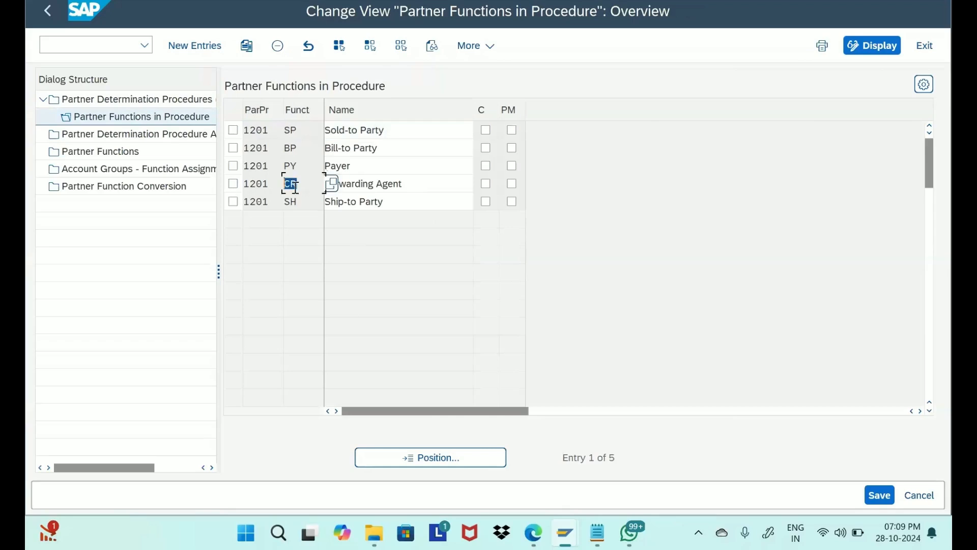
pyautogui.click(120, 136)
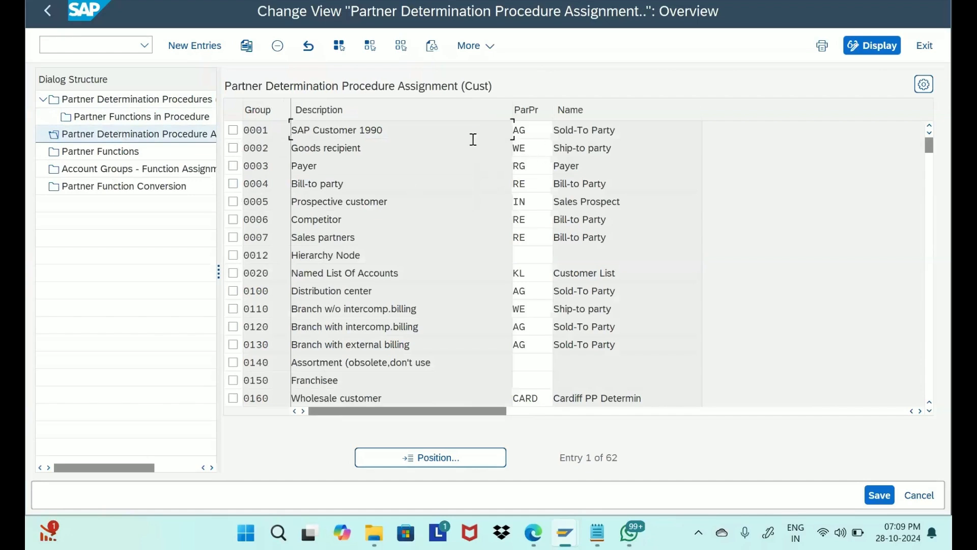
# Open another new GUI window, start transaction va01 and begin creating a standard order
pyautogui.click(49, 0)
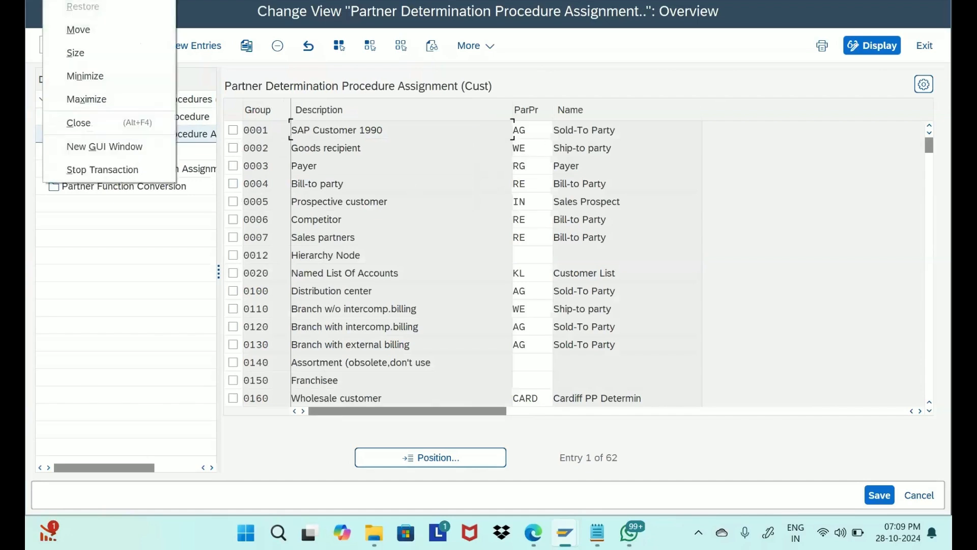
pyautogui.click(94, 152)
pyautogui.write('va01')
pyautogui.press('Return')
pyautogui.press('Return')
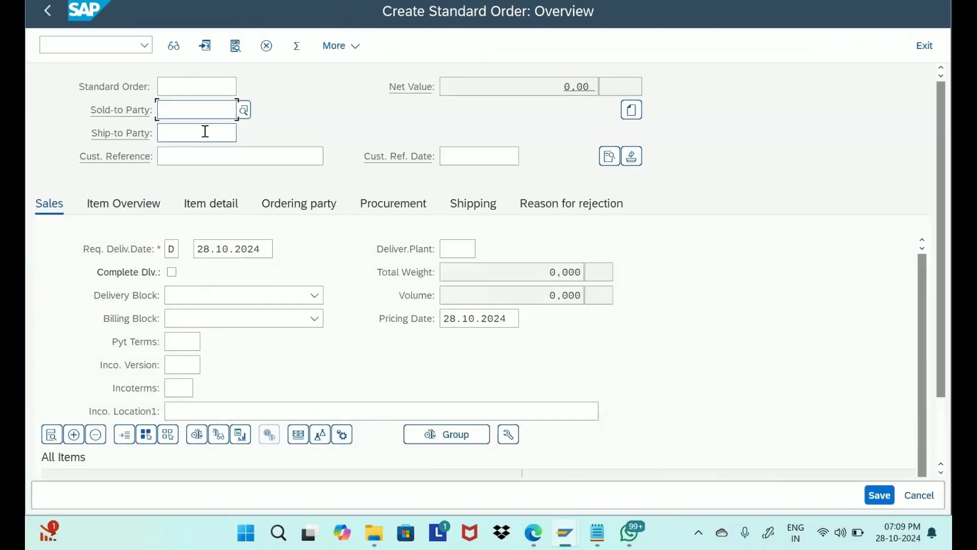
# Enter the sold-to party, the ship-to party and the customer reference "test partner" in the standard order
pyautogui.click(194, 134)
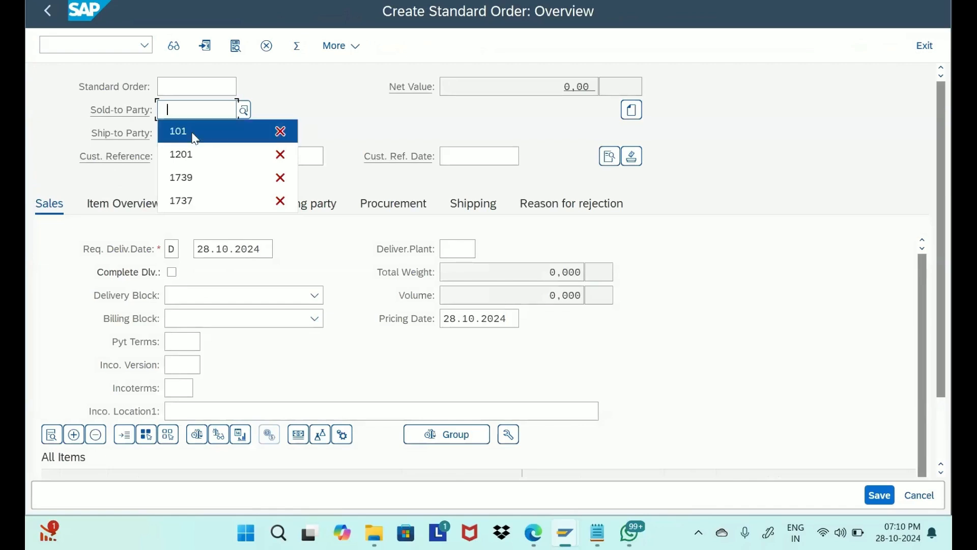
pyautogui.click(178, 133)
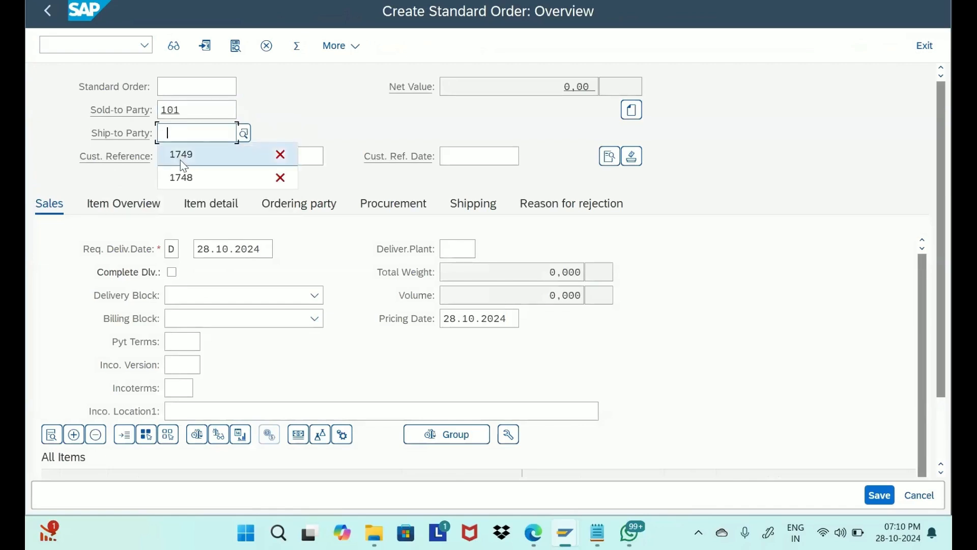
pyautogui.click(181, 161)
pyautogui.click(181, 160)
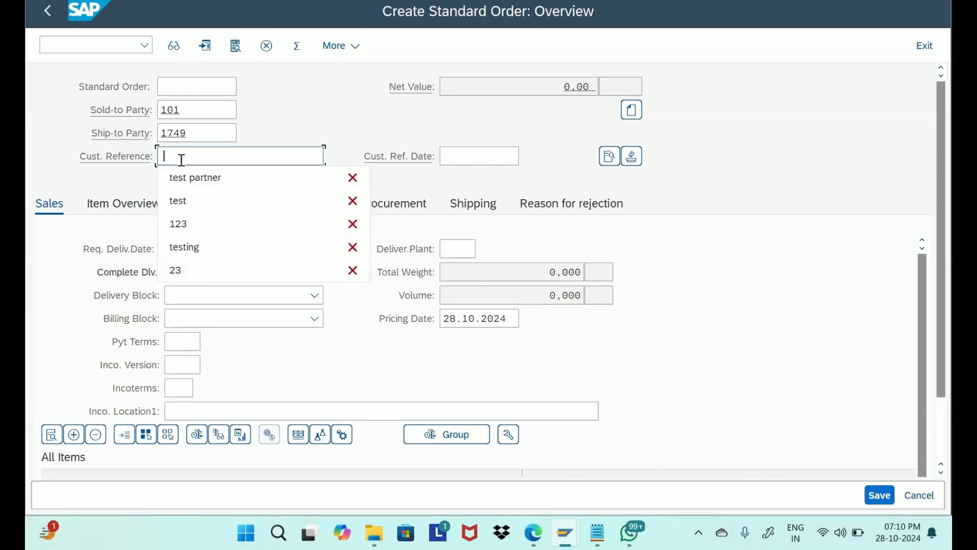
pyautogui.click(186, 178)
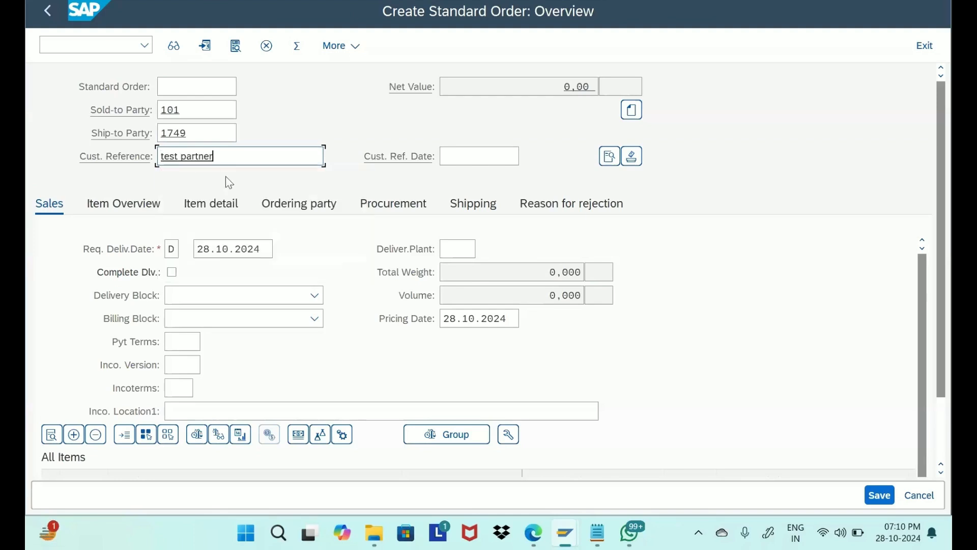
# Add an order item for material 2 with an order quantity of 1
pyautogui.press('Return')
pyautogui.write('2')
pyautogui.press('Tab')
pyautogui.write('1')
pyautogui.press('Return')
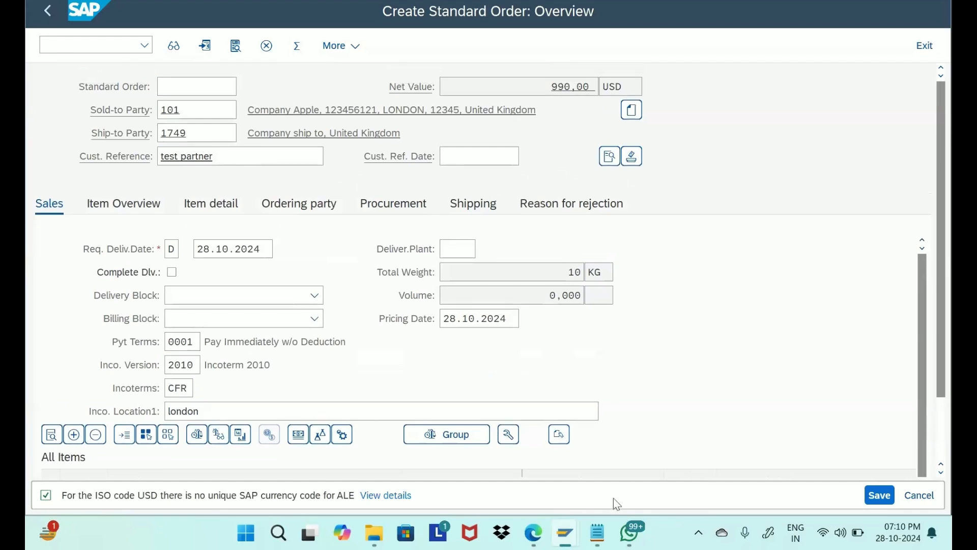
# Check the forwarding agents listed for the sold-to and ship-to parties in the Google Sheets spreadsheet, then return to the SAP order
pyautogui.moveTo(533, 533)
pyautogui.click(502, 481)
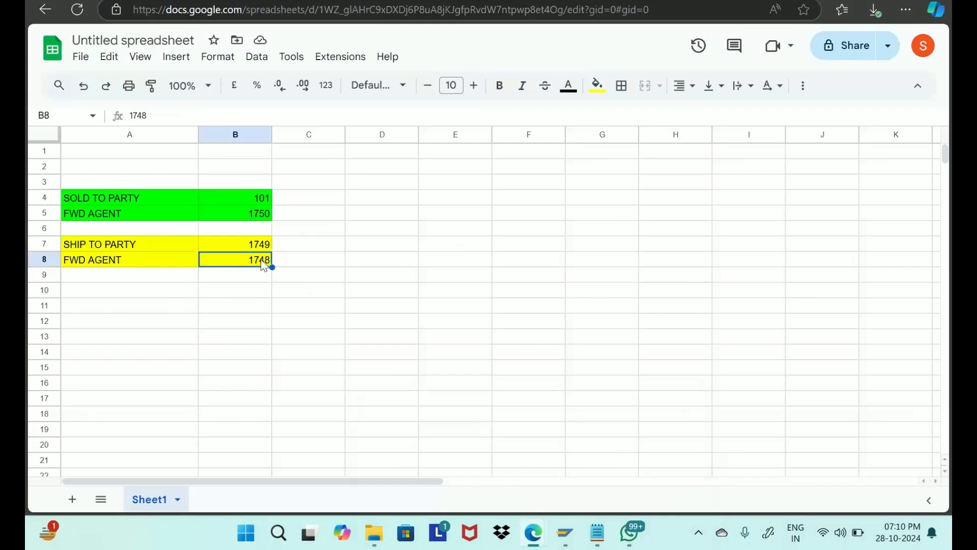
pyautogui.moveTo(565, 533)
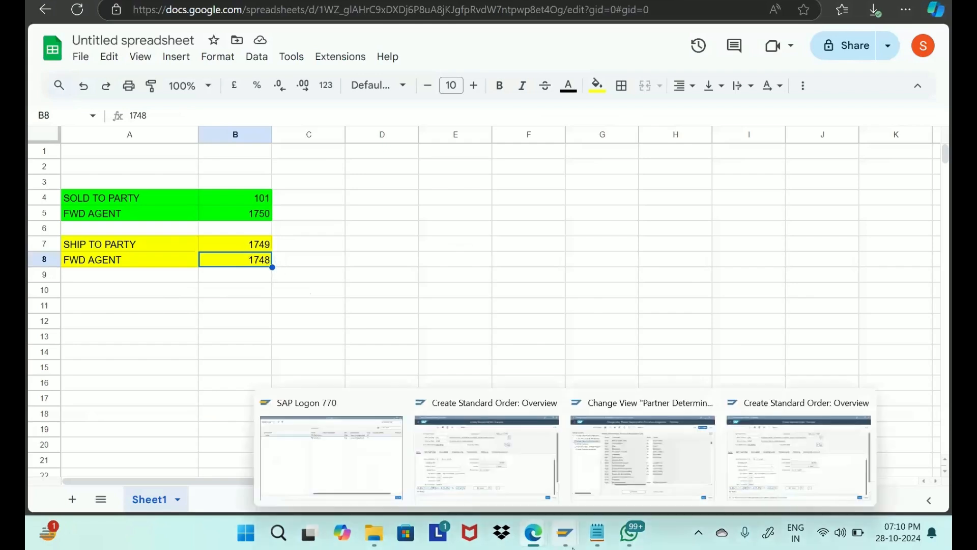
pyautogui.click(742, 466)
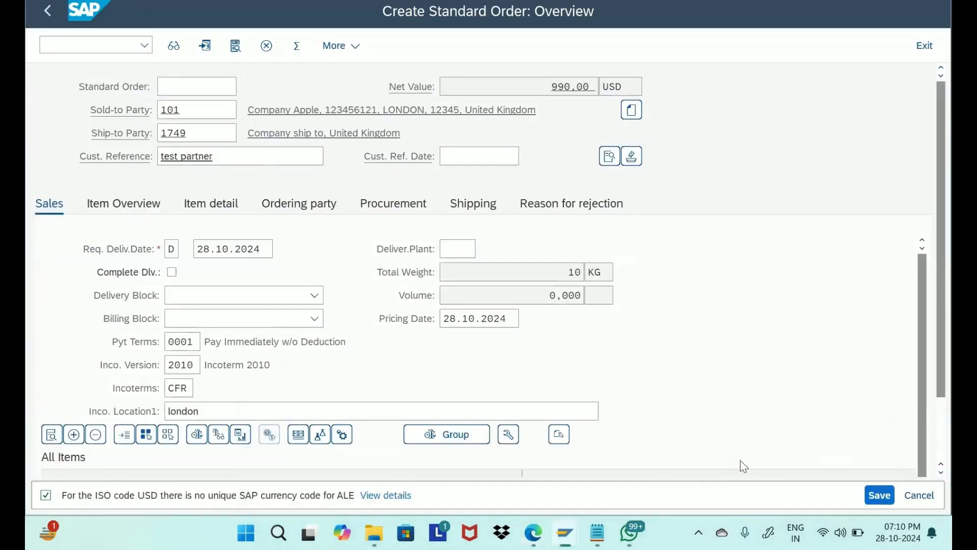
# Examine the forwarding agent among the order's header partners, then return to the order overview
pyautogui.click(609, 156)
pyautogui.click(795, 159)
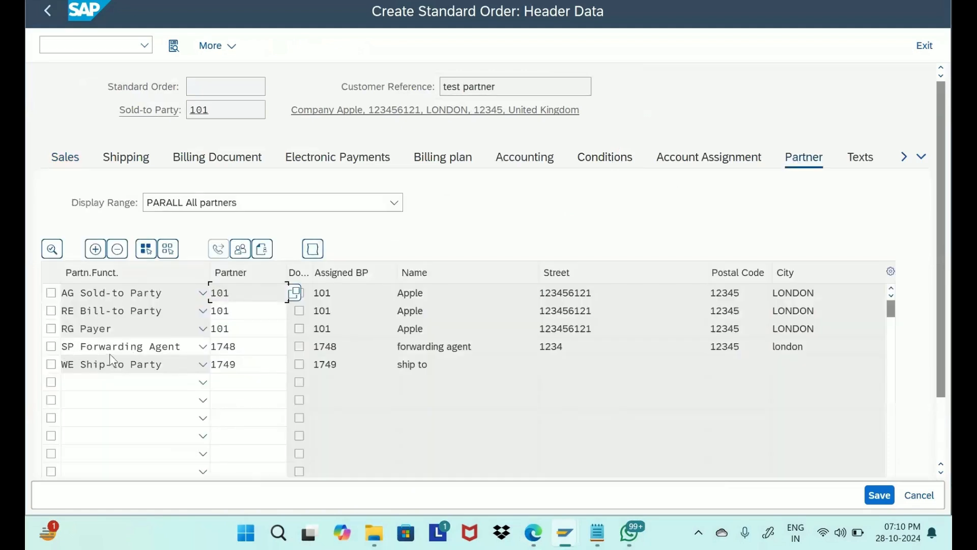
pyautogui.moveTo(239, 346); pyautogui.dragTo(192, 346)
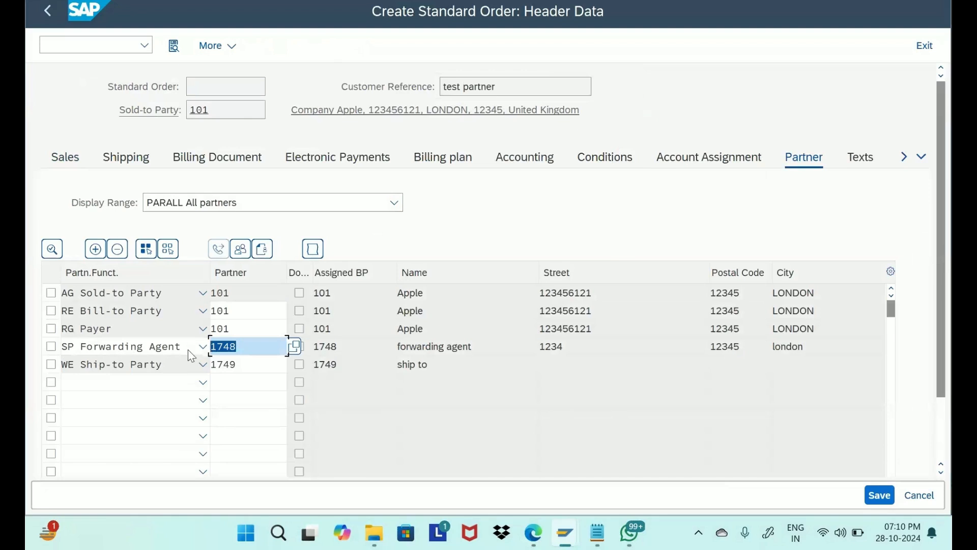
pyautogui.moveTo(252, 349); pyautogui.dragTo(197, 347)
pyautogui.click(46, 11)
pyautogui.press('Return')
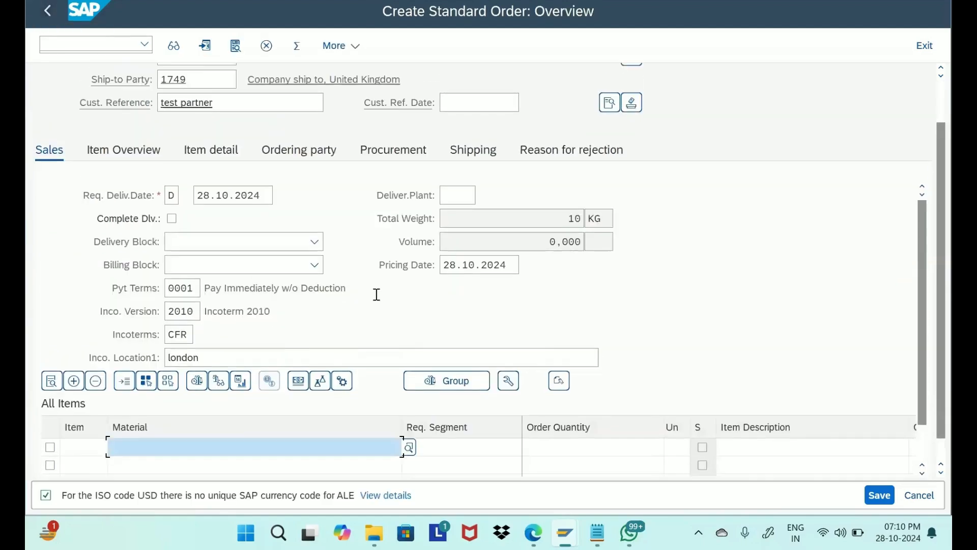
# Open the details of item 10 and display its partner functions
pyautogui.scroll(1, 308, 453)
pyautogui.scroll(-1, 311, 461)
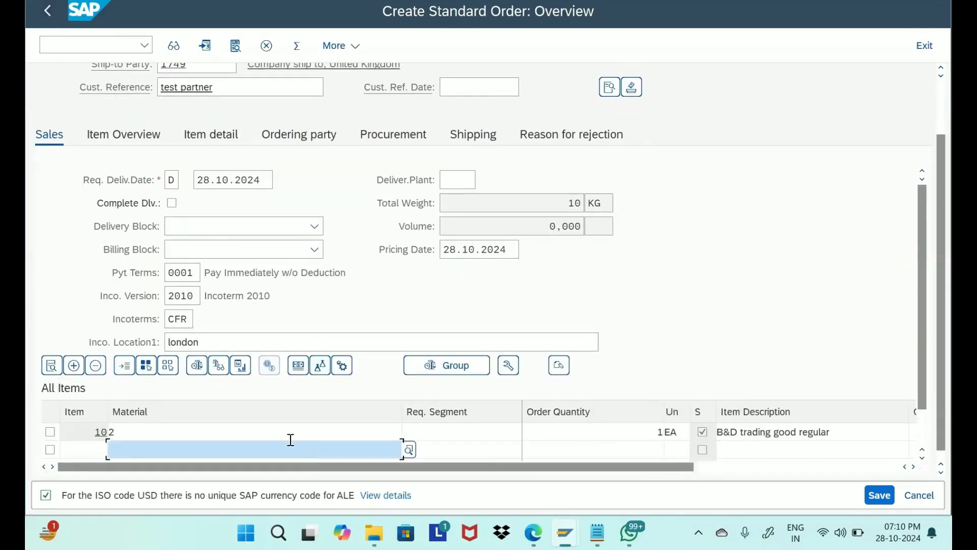
pyautogui.doubleClick(277, 430)
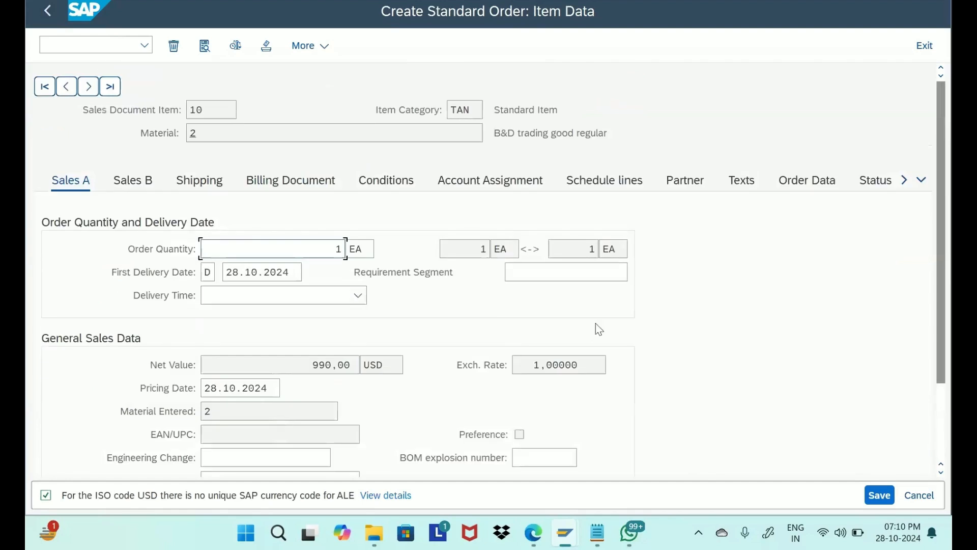
pyautogui.click(690, 187)
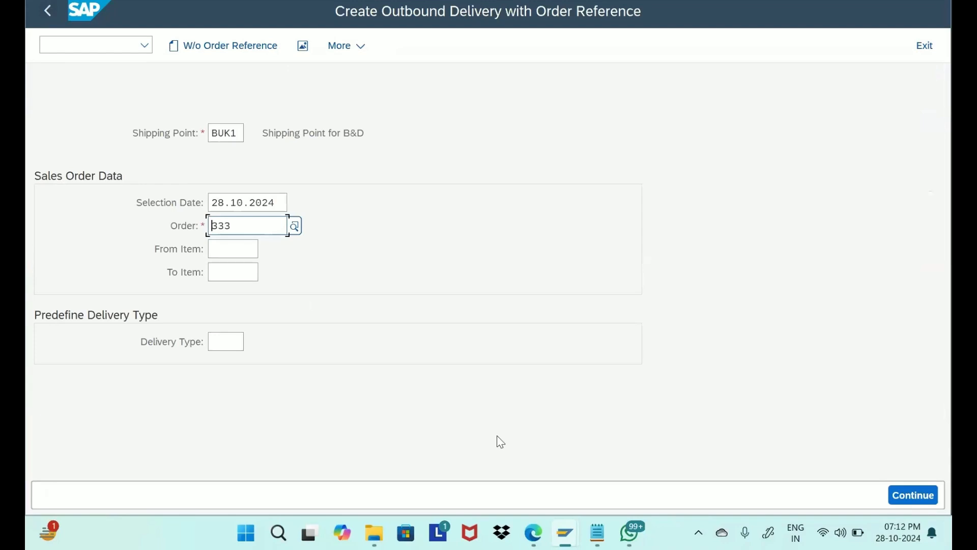
# Leave outbound delivery creation and open the saved standard order for change with transaction va02
pyautogui.click(49, 6)
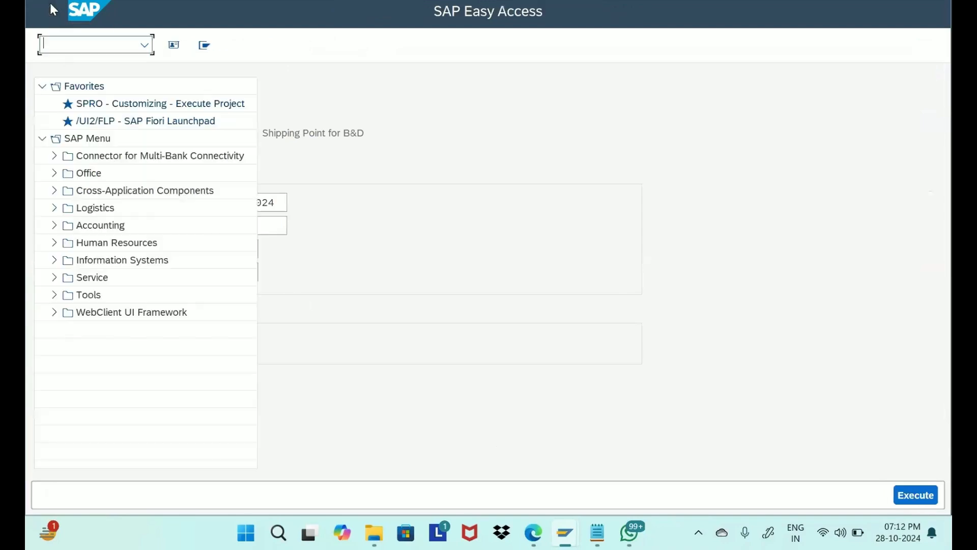
pyautogui.write('va02')
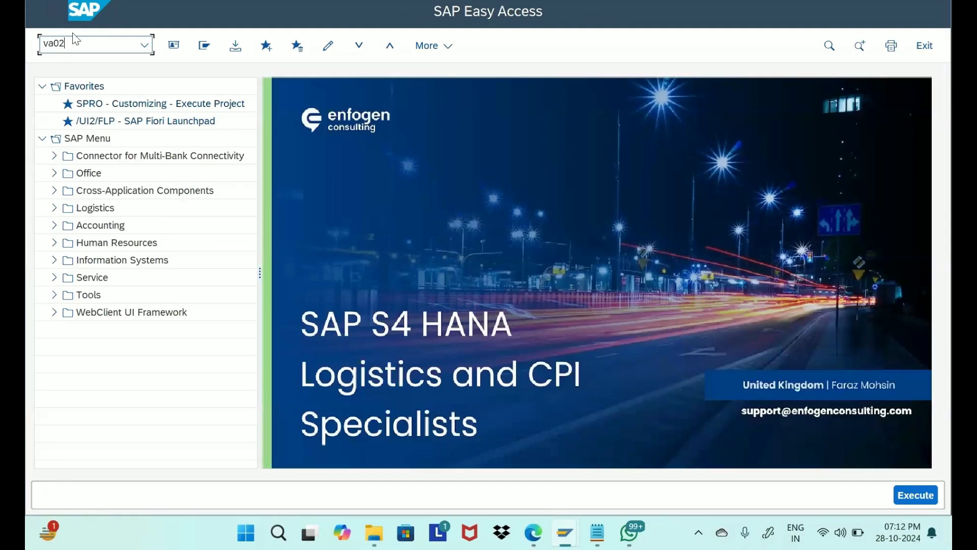
pyautogui.press('Return')
pyautogui.press('Return')
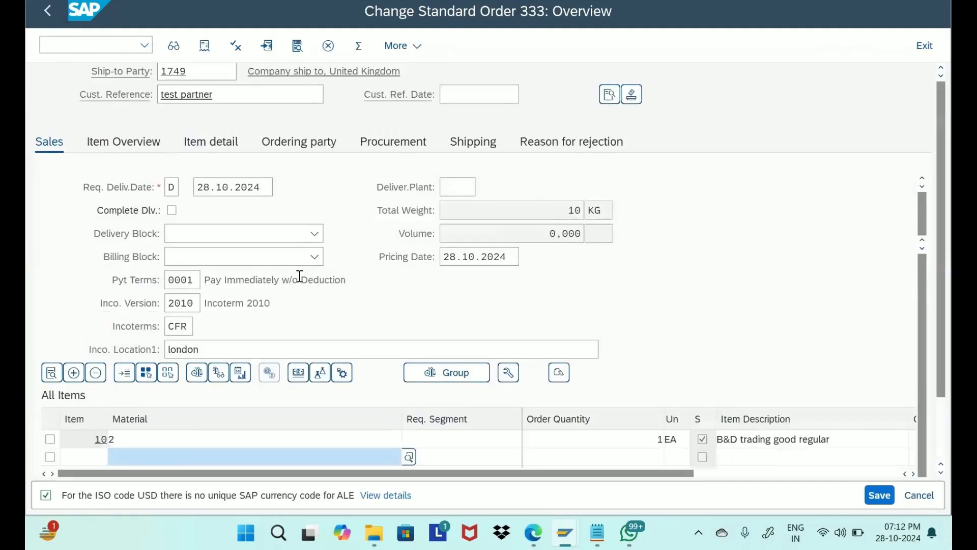